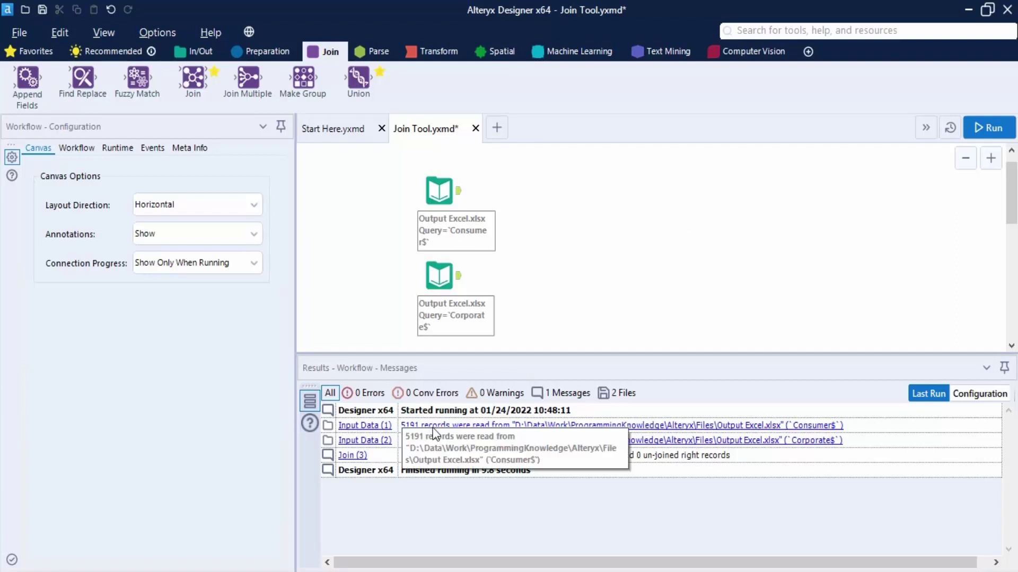
# Open the Consumer source workbook from the run messages, look through its rows, and close it.
pyautogui.click(625, 427)
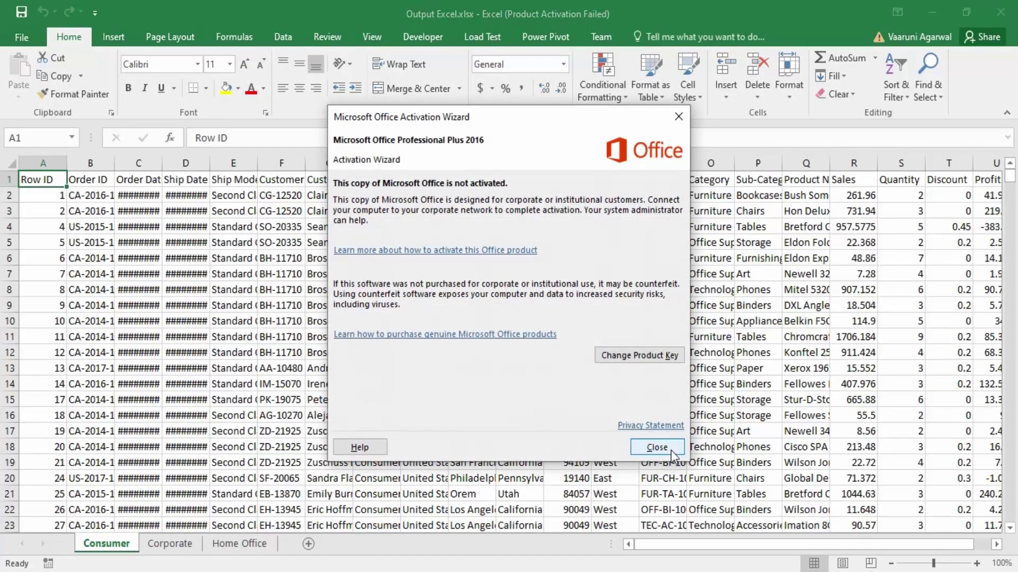
pyautogui.click(656, 446)
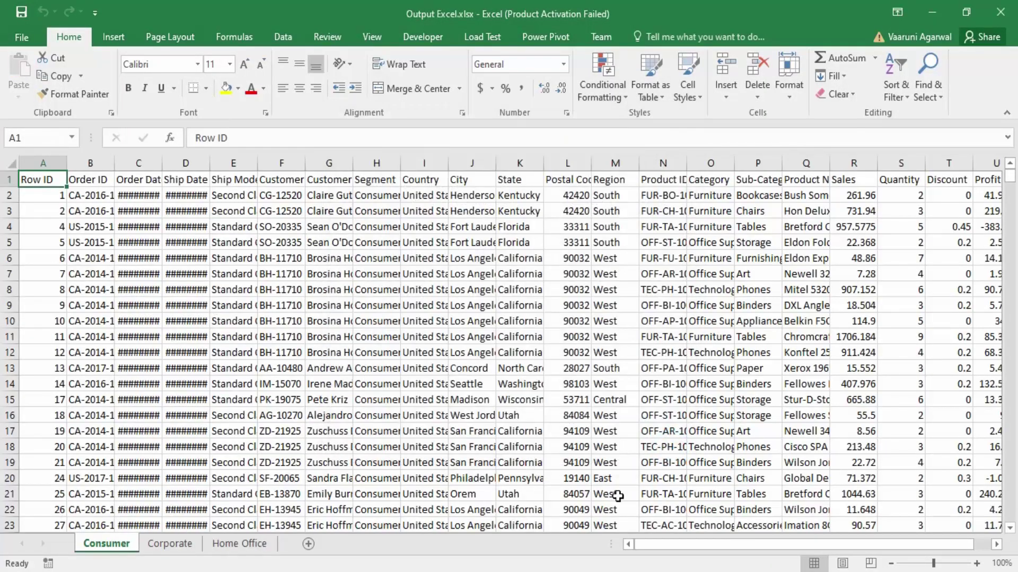
pyautogui.moveTo(681, 543)
pyautogui.mouseDown()
pyautogui.moveTo(891, 560)
pyautogui.moveTo(727, 569)
pyautogui.moveTo(684, 546)
pyautogui.mouseUp()
pyautogui.scroll(-20, 394, 380)
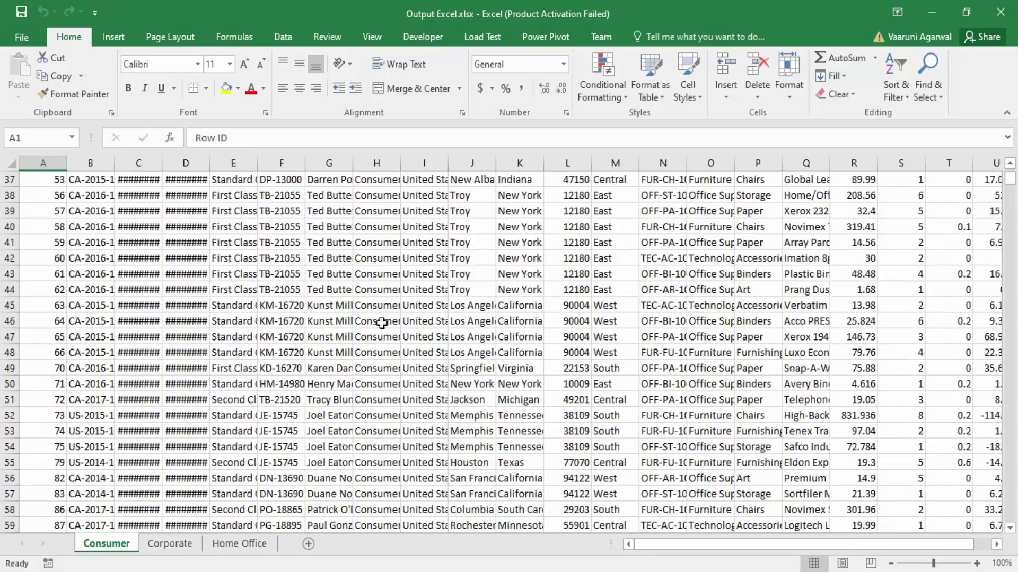
pyautogui.scroll(-14, 383, 399)
pyautogui.scroll(20, 383, 398)
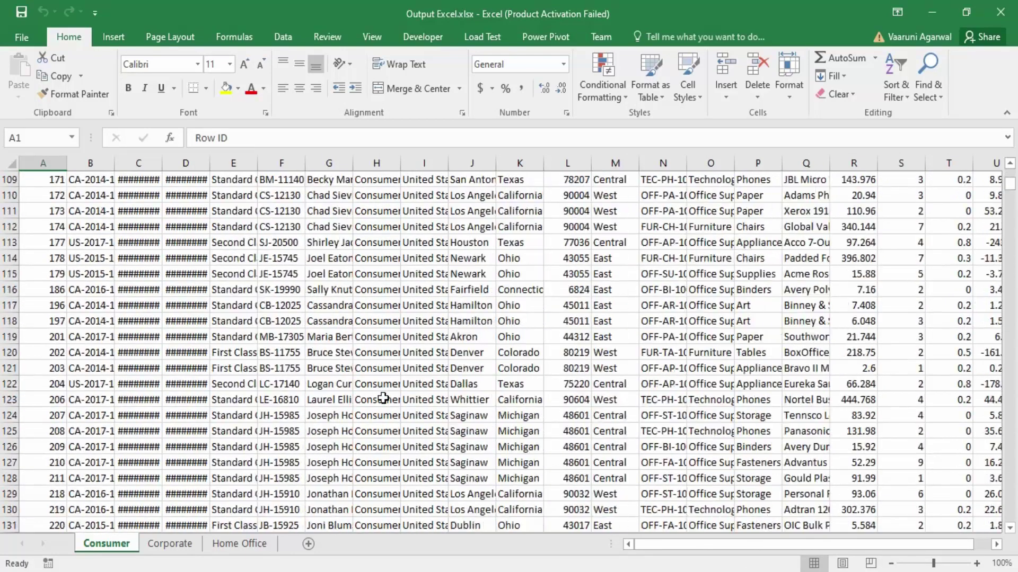
pyautogui.click(1000, 12)
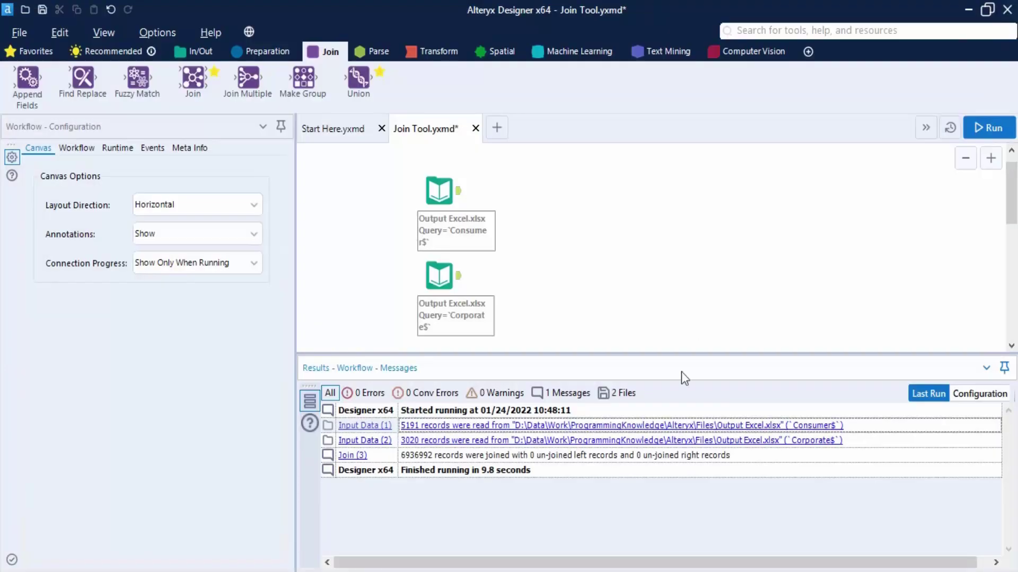
# Open the Corporate source workbook from the run messages, review the Corporate sheet's rows against the Consumer sheet, and close it.
pyautogui.click(692, 441)
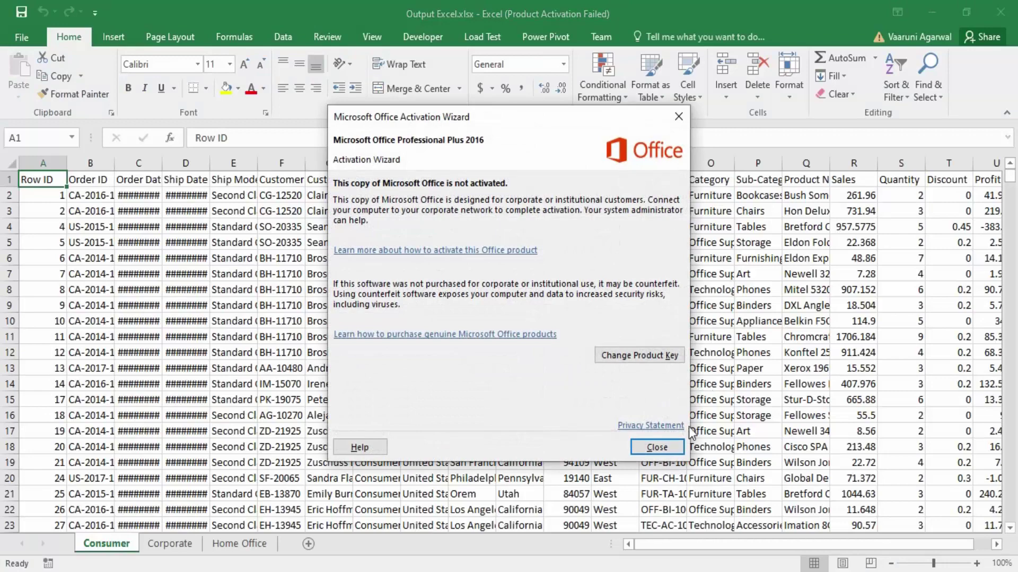
pyautogui.click(675, 451)
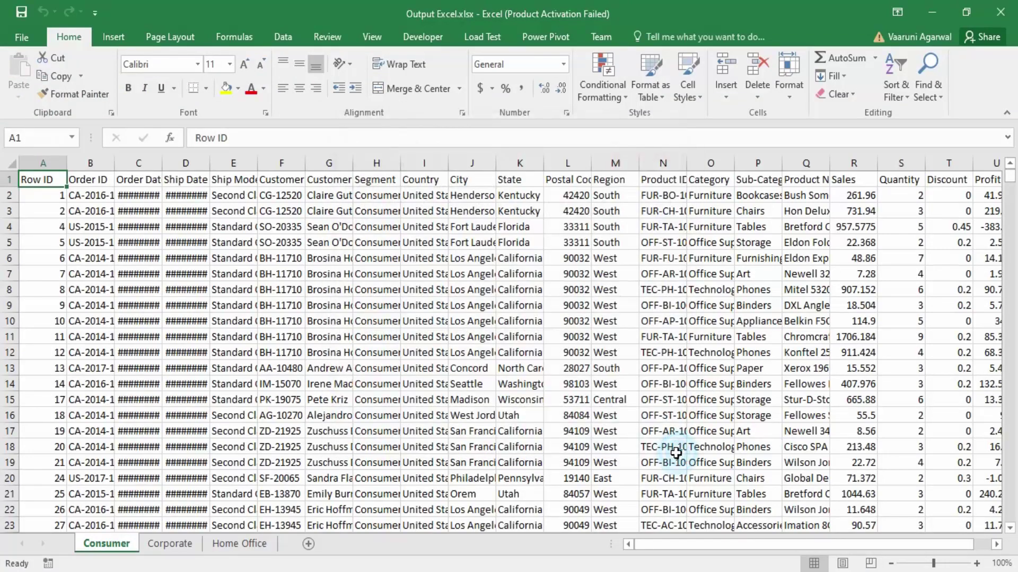
pyautogui.click(385, 207)
pyautogui.scroll(-5, 394, 322)
pyautogui.hotkey('ctrl', 'pagedown')
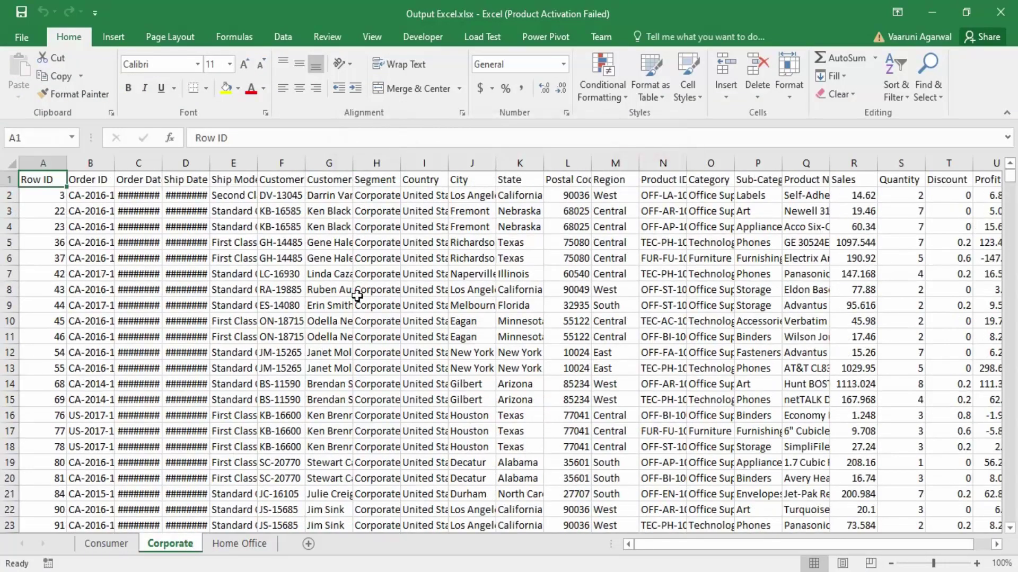
pyautogui.scroll(-7, 391, 231)
pyautogui.scroll(-6, 390, 231)
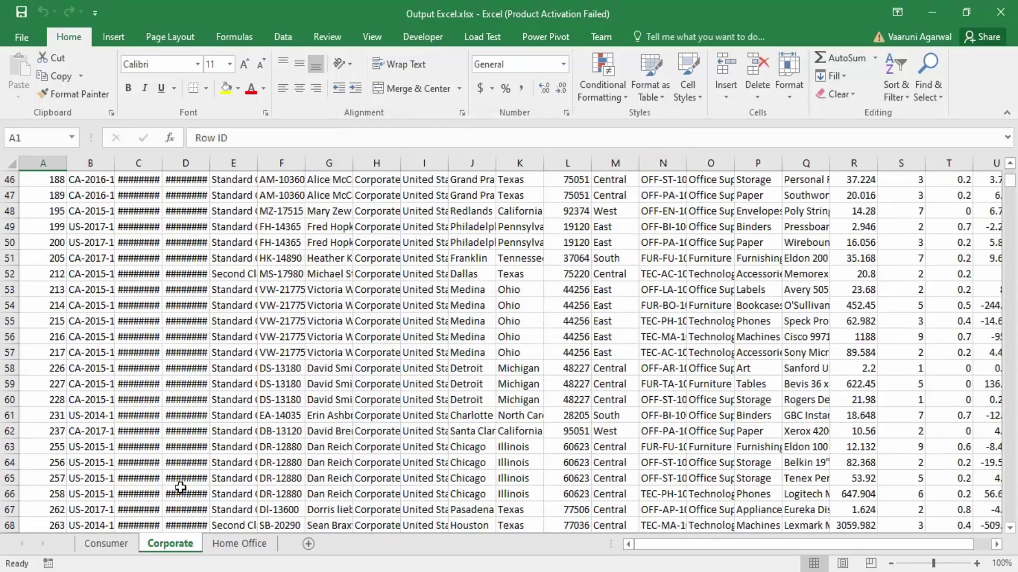
pyautogui.click(106, 544)
pyautogui.click(159, 546)
pyautogui.scroll(13, 462, 366)
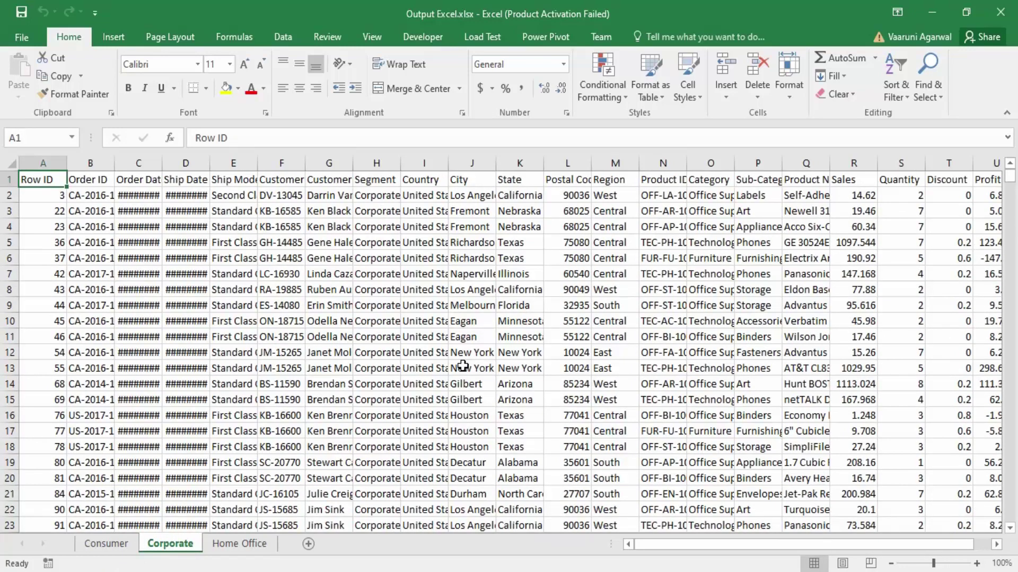
pyautogui.click(1000, 12)
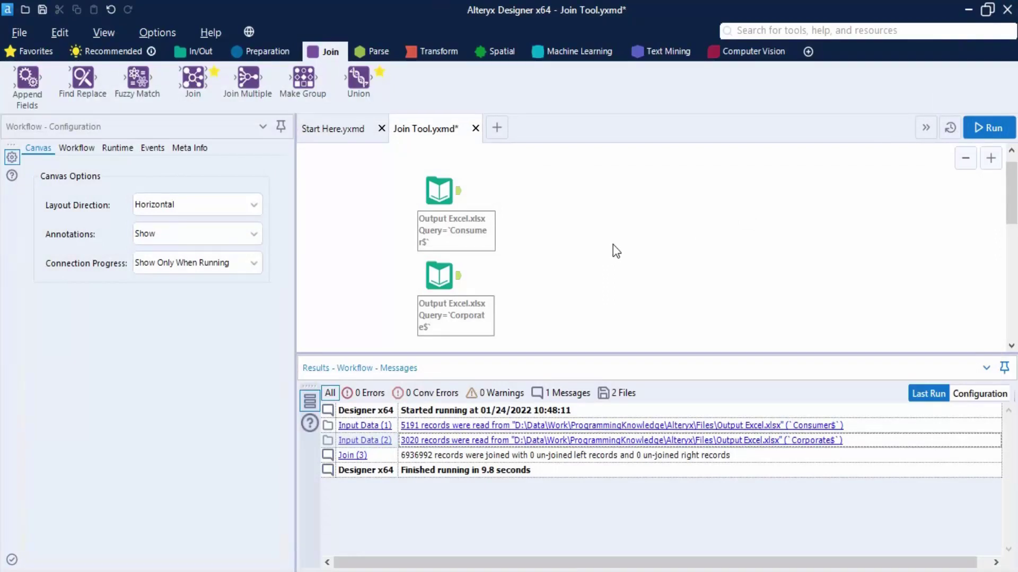
# Add a Join tool set to join by record position, with Consumer data as left input and Corporate data as right input.
pyautogui.moveTo(192, 79); pyautogui.dragTo(622, 240)
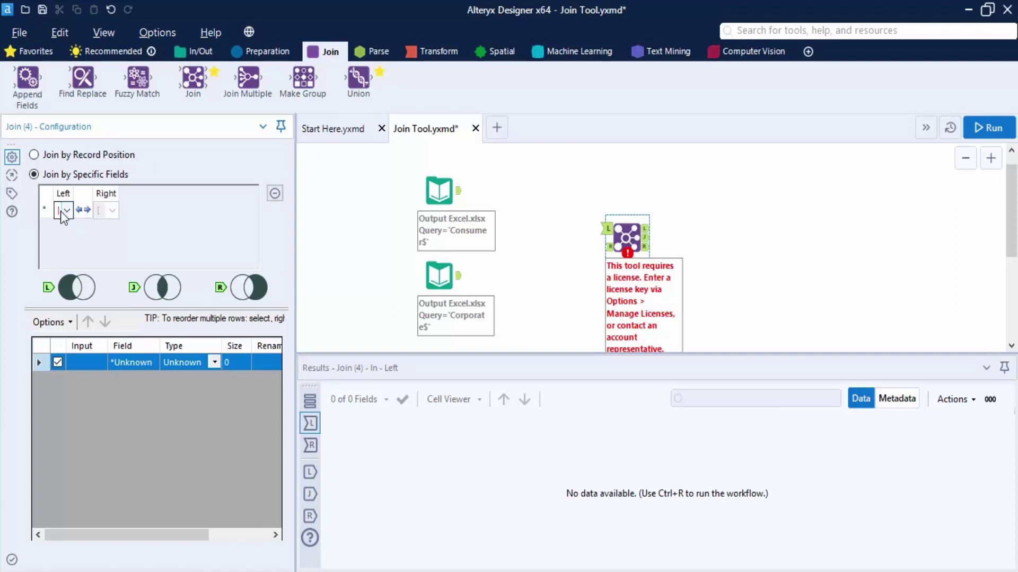
pyautogui.click(35, 155)
pyautogui.moveTo(458, 191); pyautogui.dragTo(605, 232)
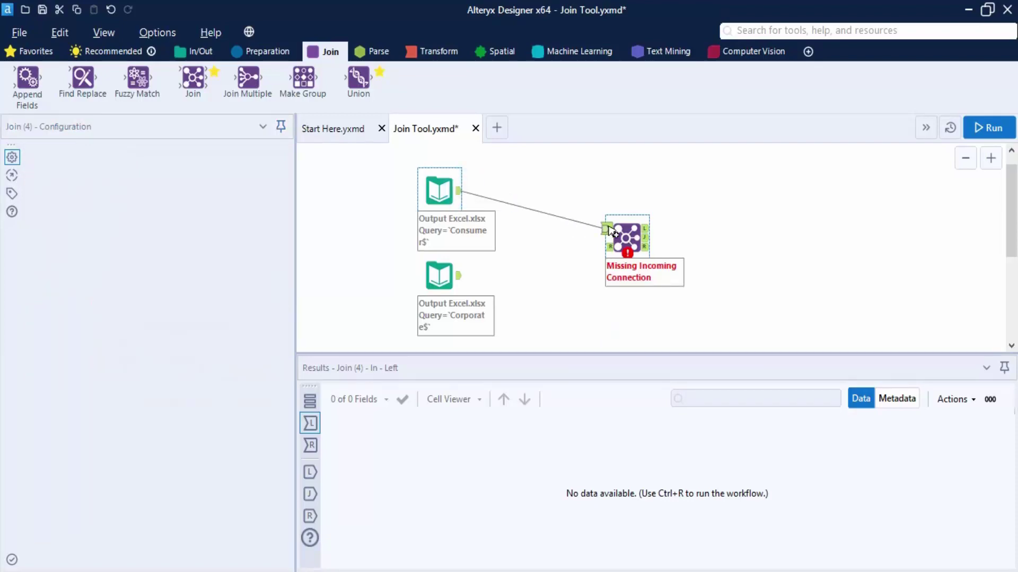
pyautogui.moveTo(456, 277); pyautogui.dragTo(606, 247)
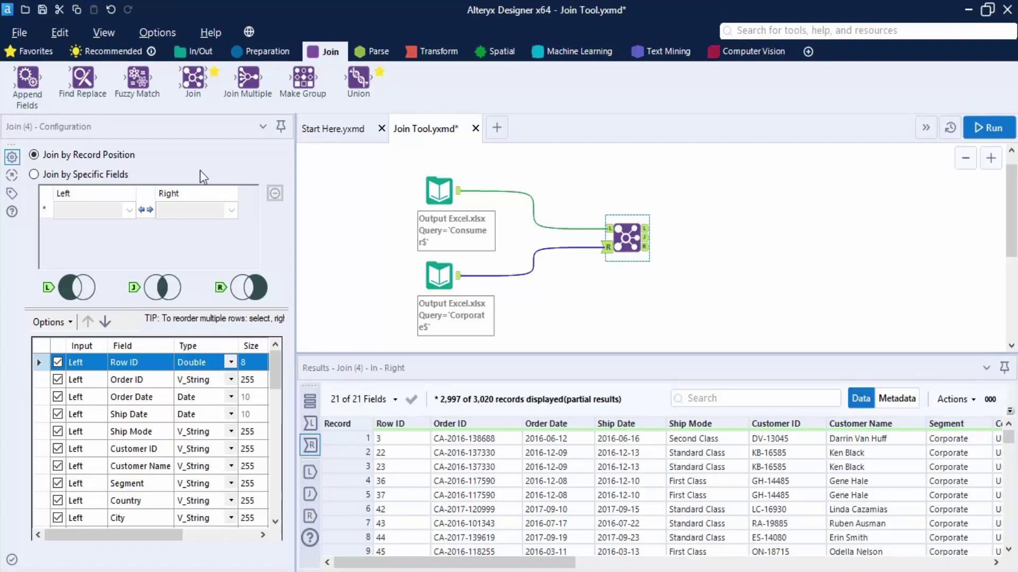
# Change the left Row ID field's data type to Int16 in the Join configuration.
pyautogui.moveTo(176, 535)
pyautogui.mouseDown()
pyautogui.moveTo(295, 539)
pyautogui.moveTo(166, 535)
pyautogui.mouseUp()
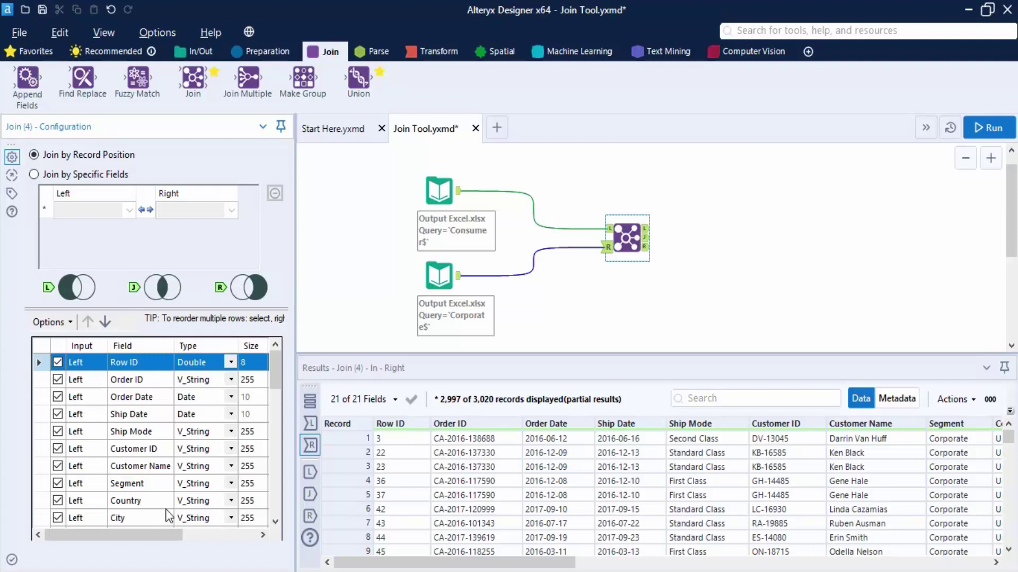
pyautogui.moveTo(168, 540); pyautogui.dragTo(207, 538)
pyautogui.click(191, 362)
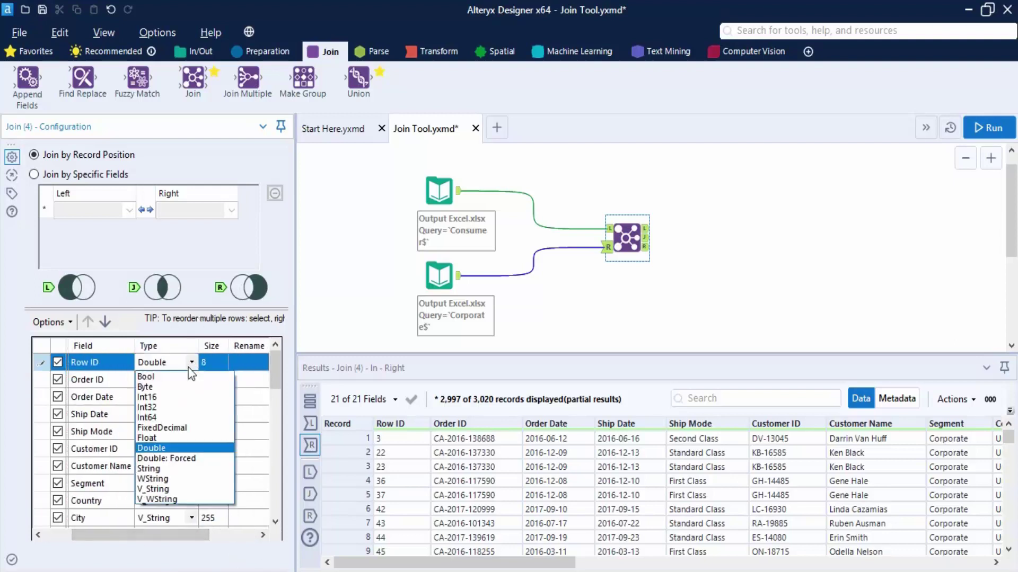
pyautogui.click(144, 398)
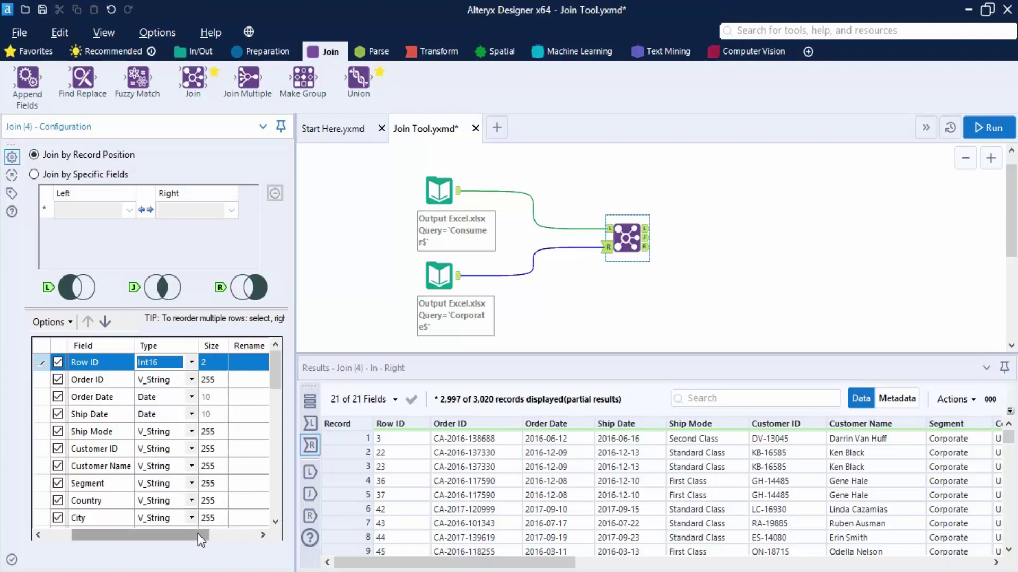
# Rename the left Row ID field to "S No" and give it the description "Serial Number".
pyautogui.moveTo(198, 534); pyautogui.dragTo(270, 541)
pyautogui.click(175, 358)
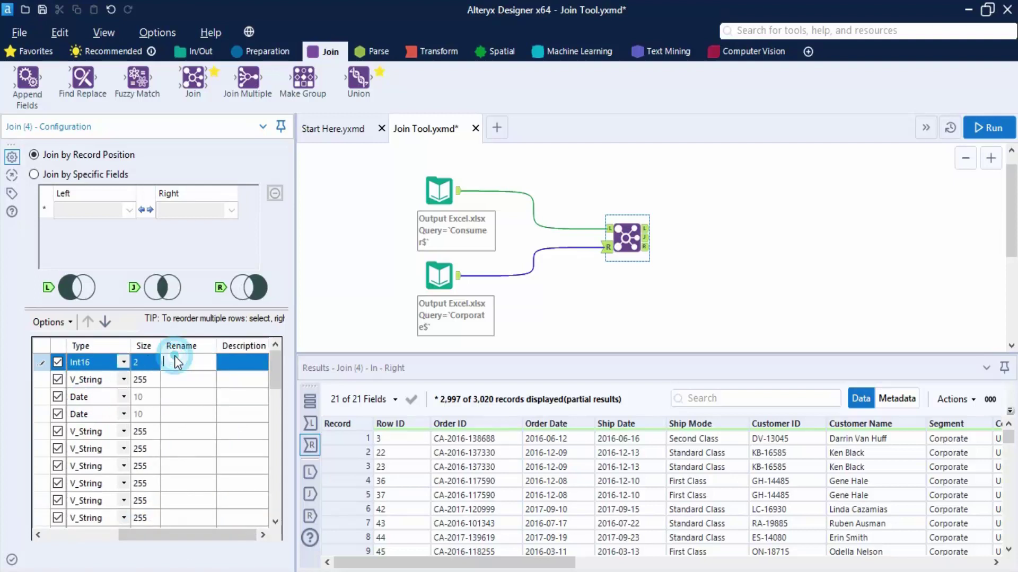
pyautogui.write('S No')
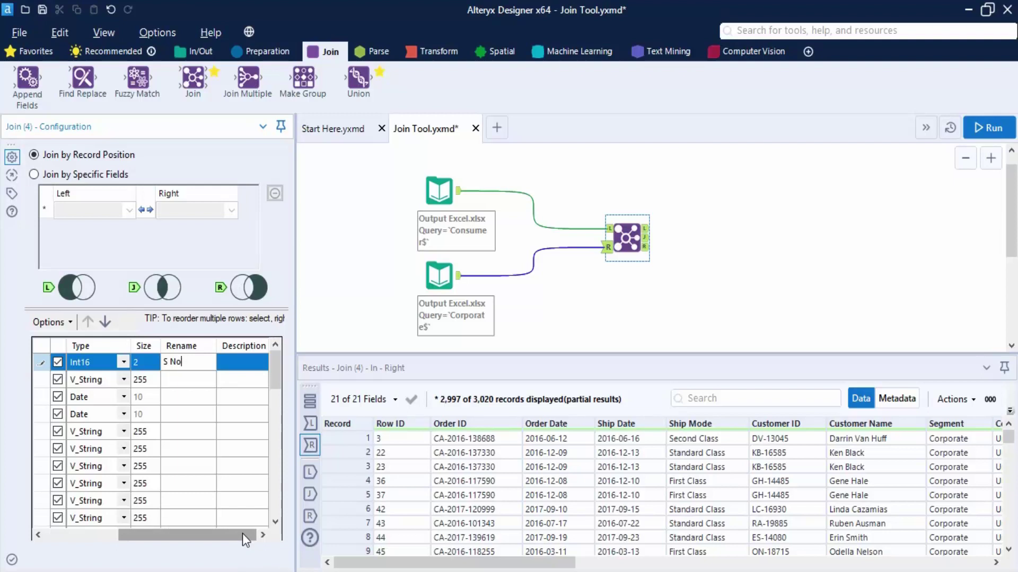
pyautogui.click(249, 364)
pyautogui.write('Serial')
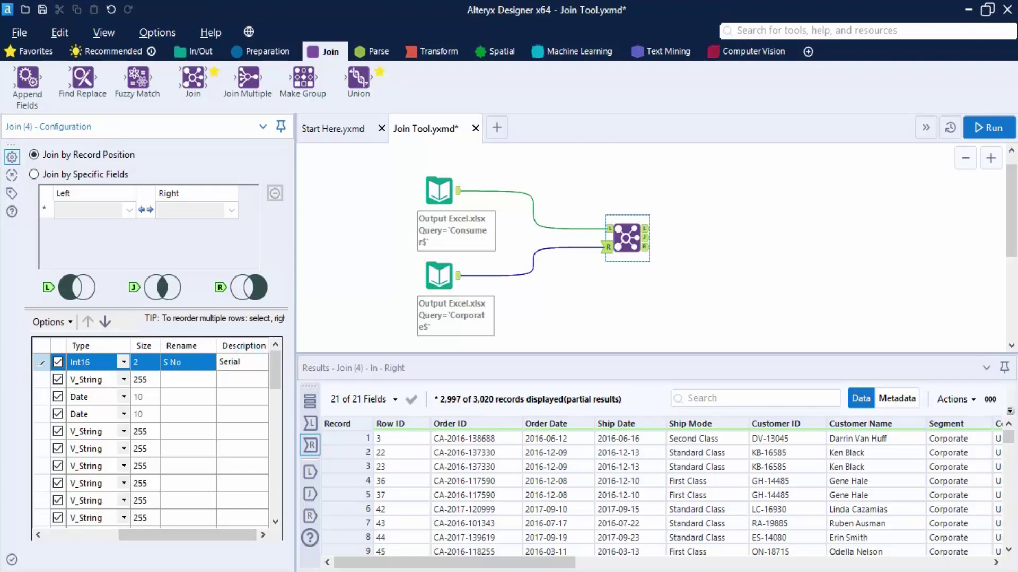
pyautogui.write(' Number')
pyautogui.click(250, 377)
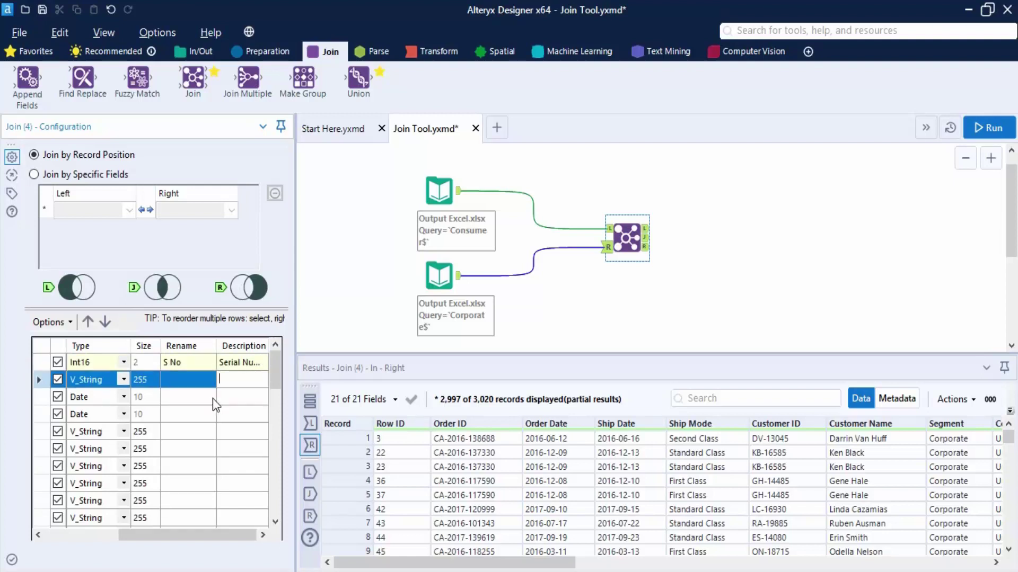
# Check the right input's fields and their renamed outputs in the Join configuration, and run the workflow.
pyautogui.scroll(-10, 214, 451)
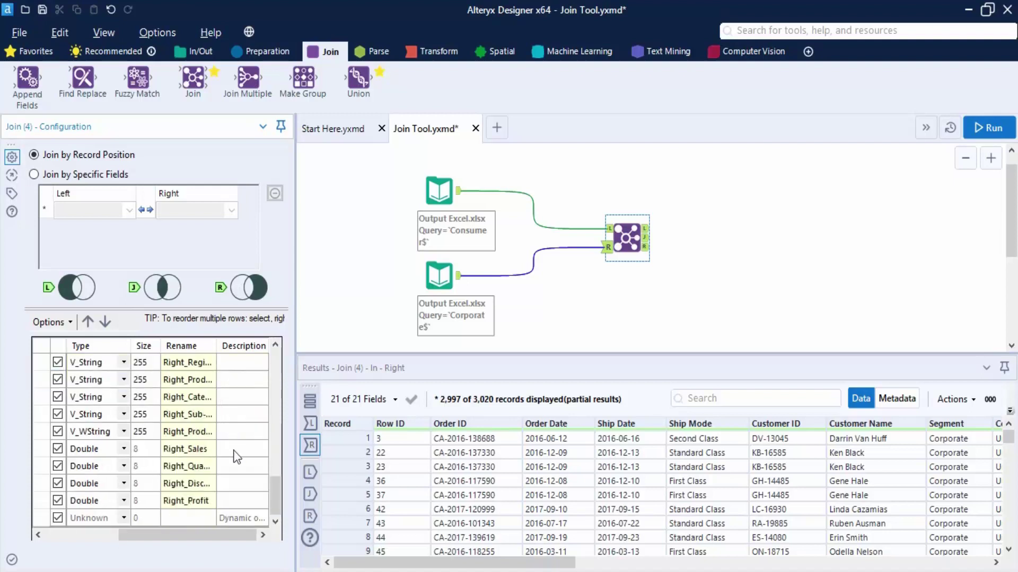
pyautogui.moveTo(218, 537); pyautogui.dragTo(53, 542)
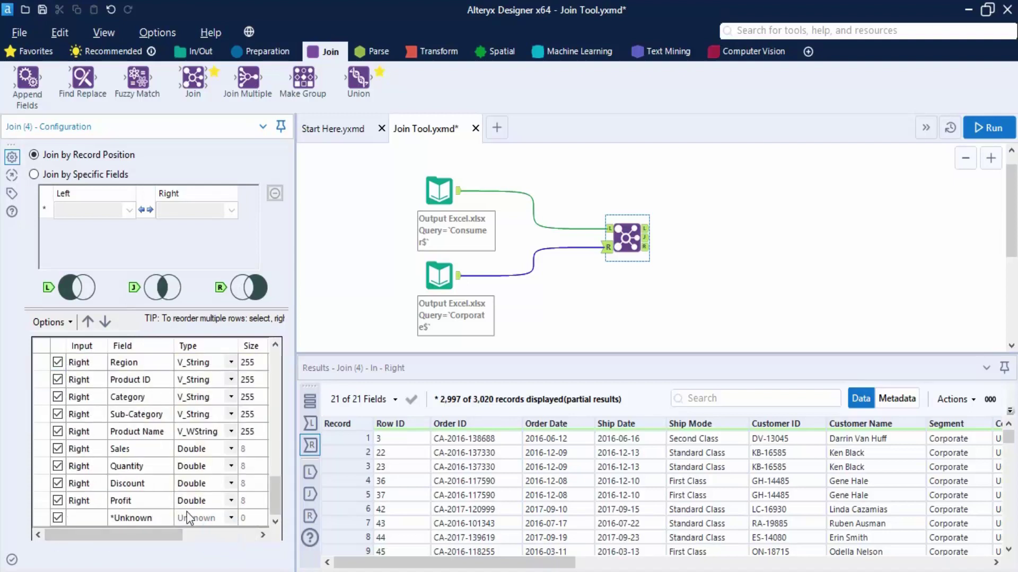
pyautogui.moveTo(139, 535); pyautogui.dragTo(211, 536)
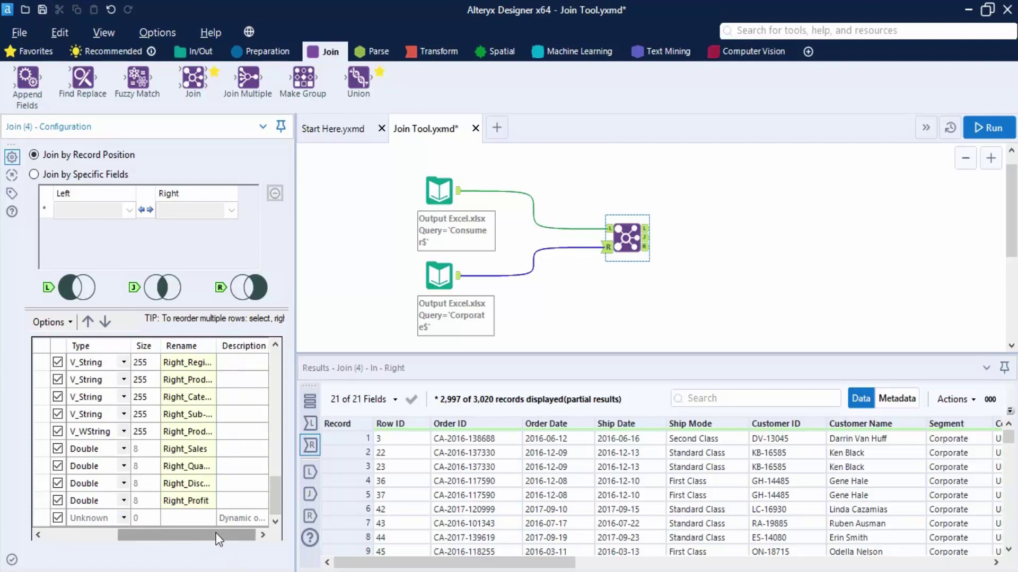
pyautogui.click(60, 289)
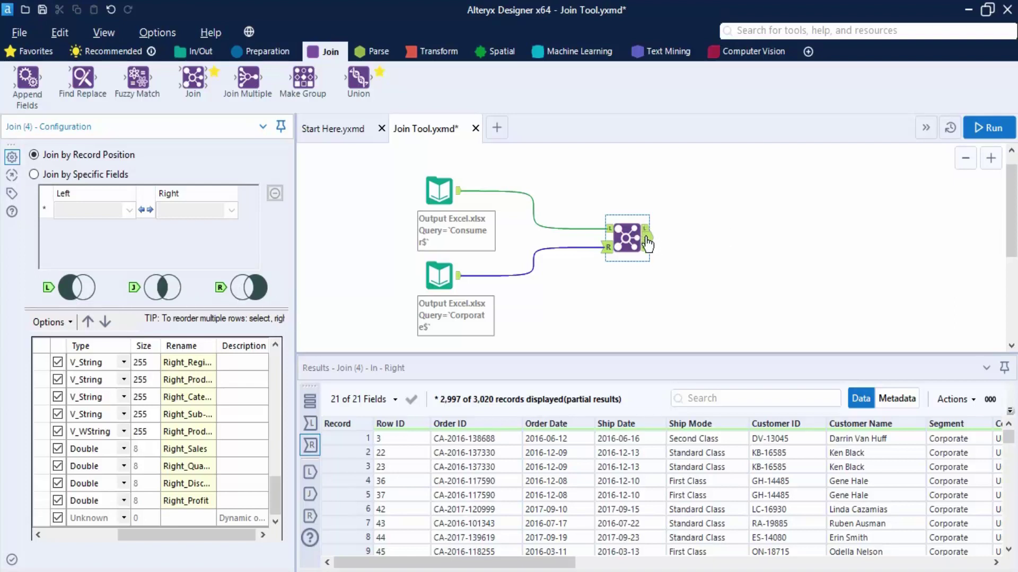
pyautogui.click(979, 127)
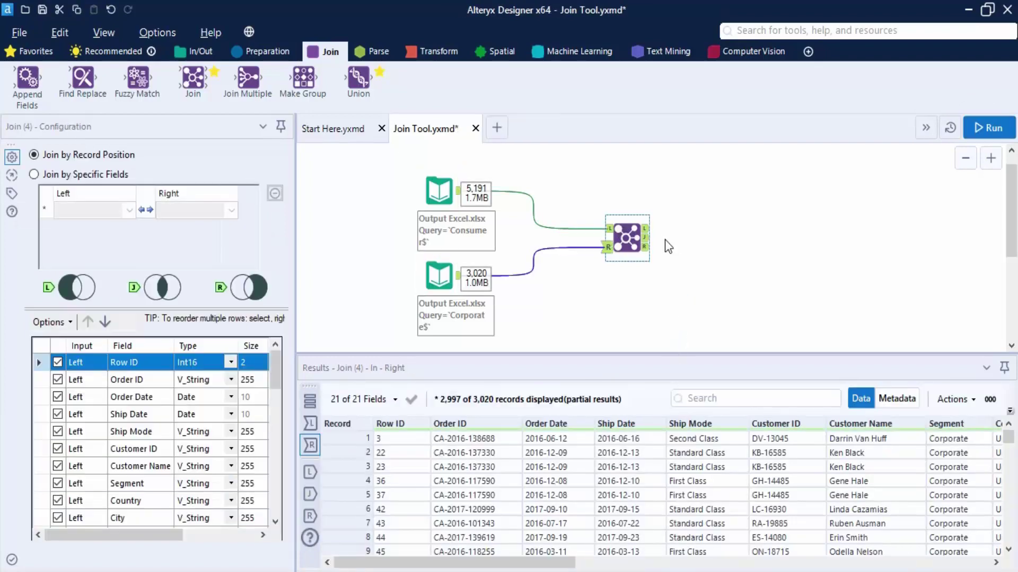
# Examine the records in the Join tool's left, joined and right outputs.
pyautogui.click(645, 229)
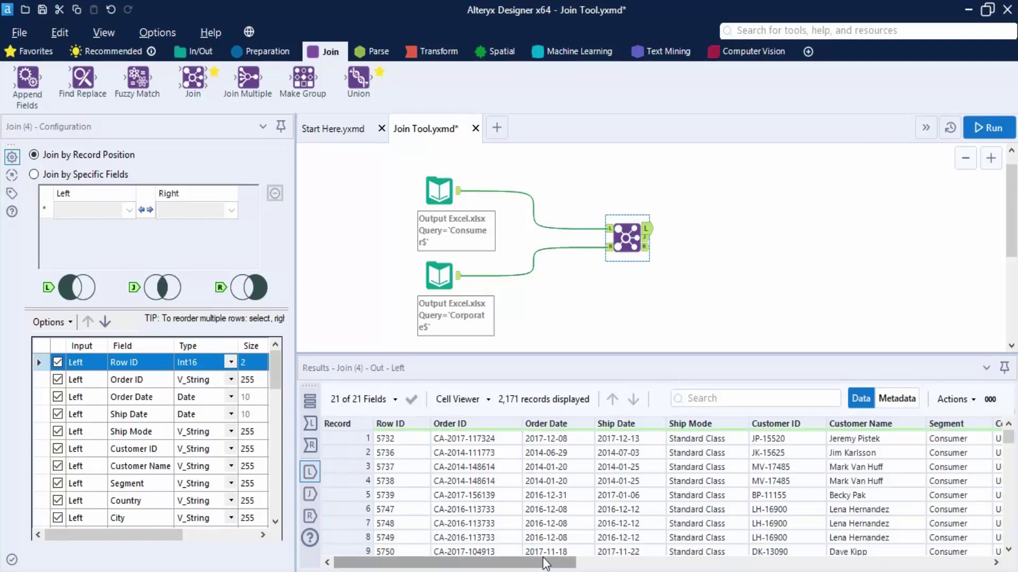
pyautogui.moveTo(548, 562); pyautogui.dragTo(575, 550)
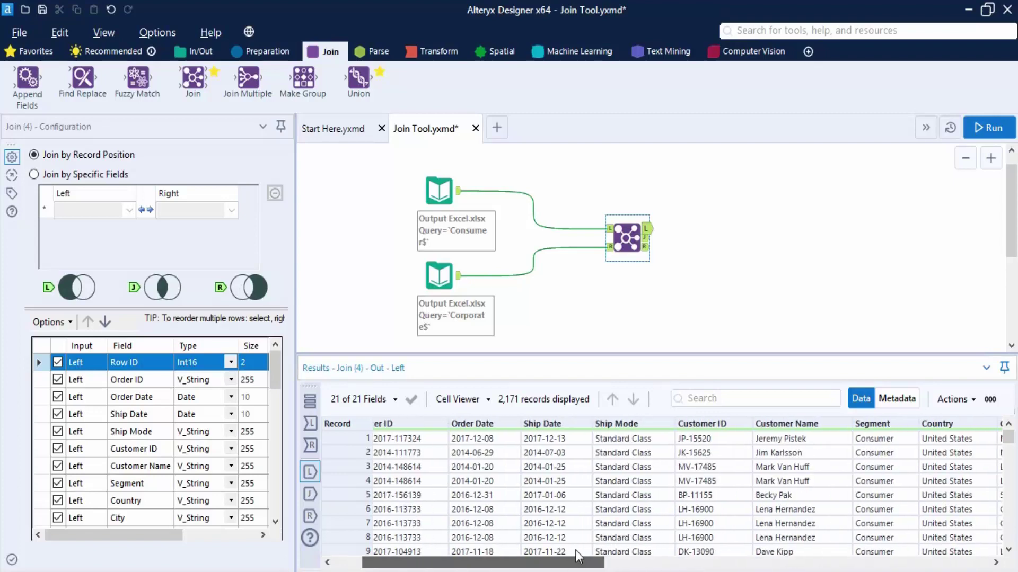
pyautogui.click(646, 237)
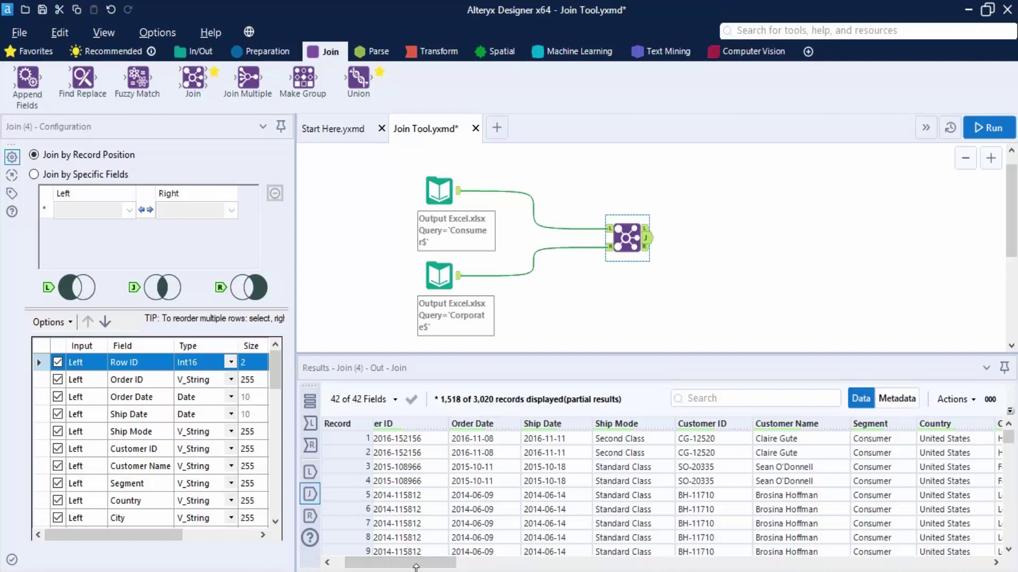
pyautogui.moveTo(426, 566)
pyautogui.mouseDown()
pyautogui.moveTo(913, 568)
pyautogui.moveTo(435, 566)
pyautogui.mouseUp()
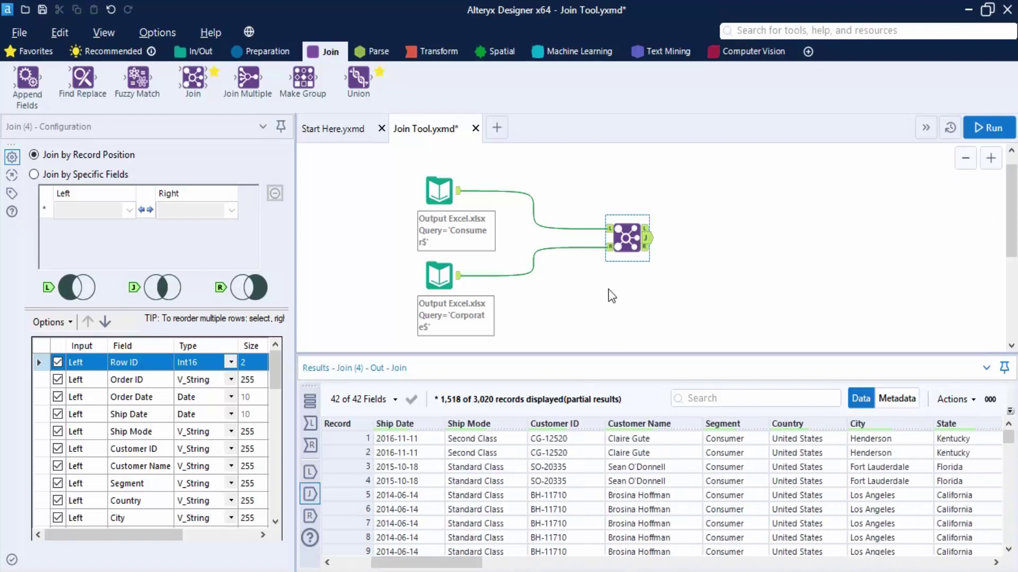
pyautogui.click(647, 248)
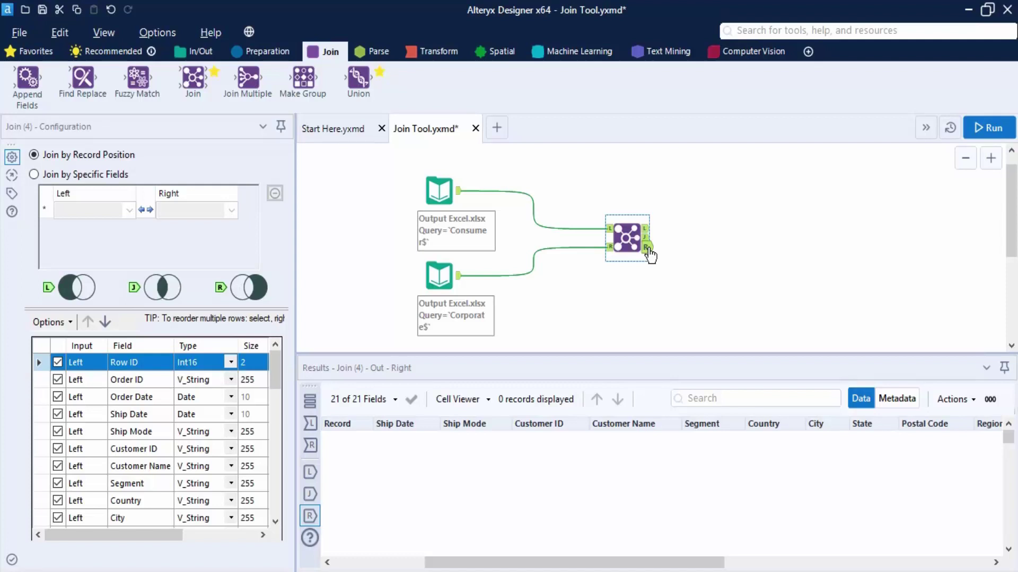
pyautogui.click(646, 238)
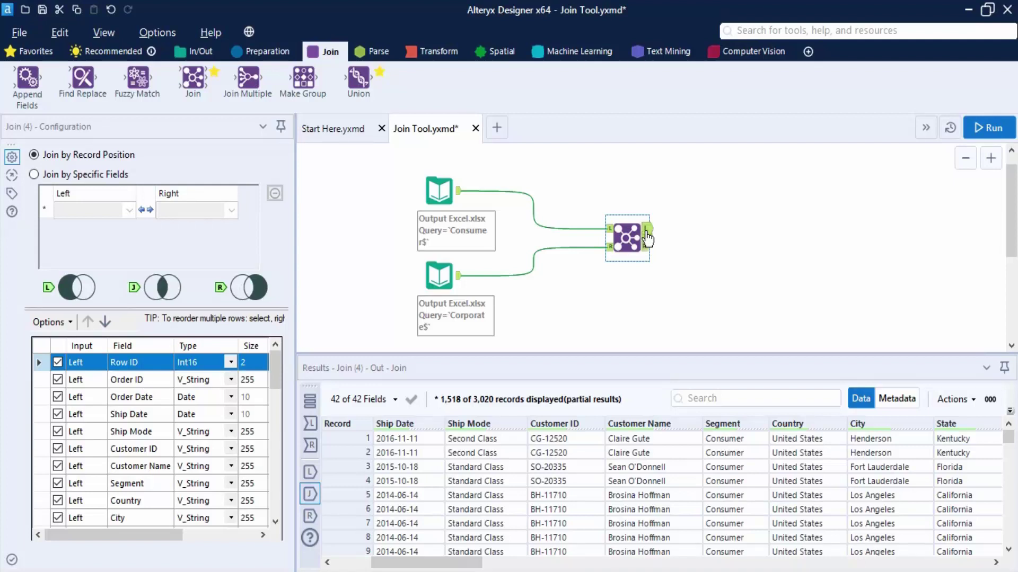
pyautogui.click(644, 227)
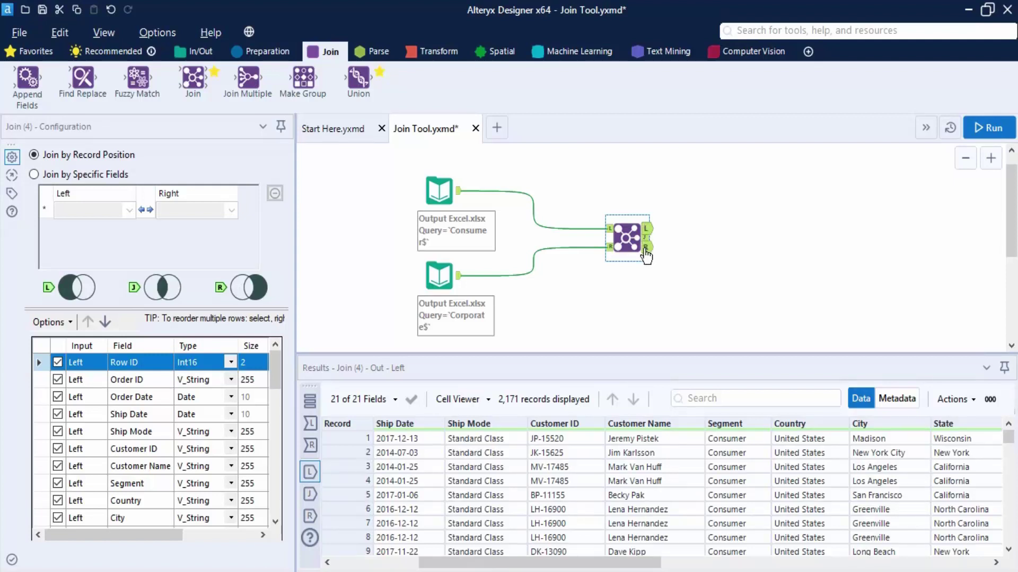
pyautogui.click(645, 247)
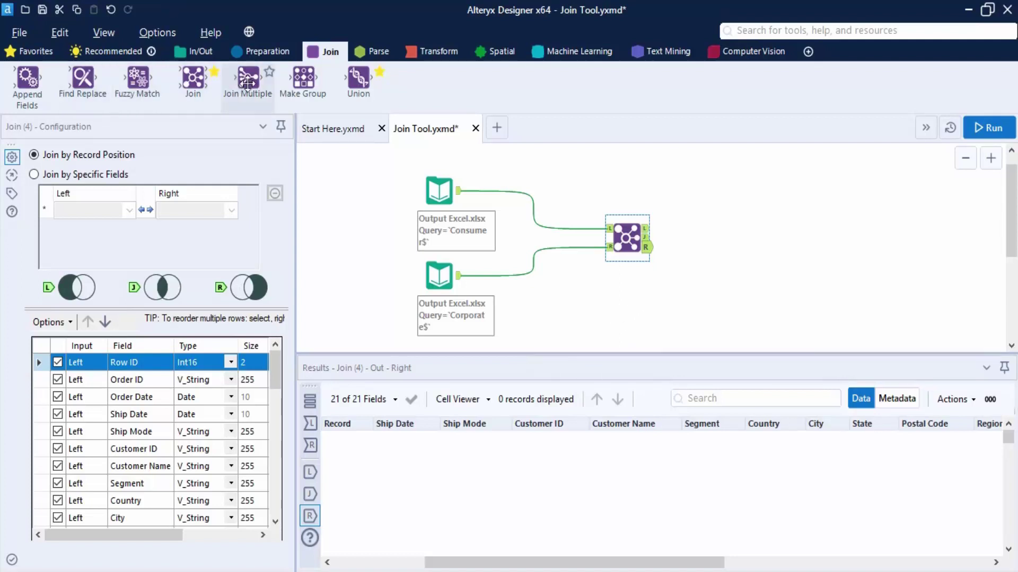
# Add a Union tool, connect the Join tool's left and joined outputs to it, and view the union's output.
pyautogui.moveTo(338, 107); pyautogui.dragTo(728, 248)
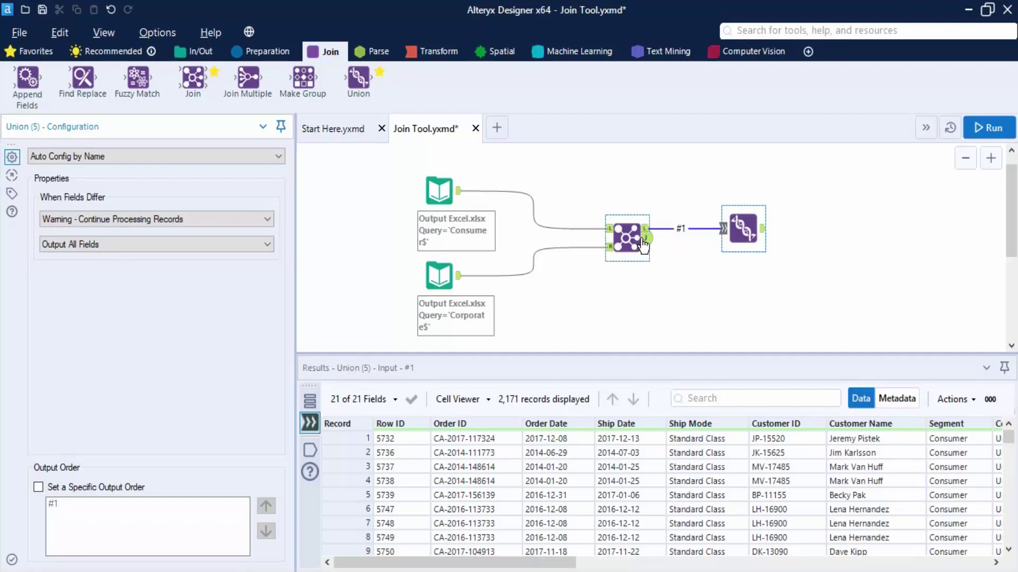
pyautogui.moveTo(647, 244); pyautogui.dragTo(723, 230)
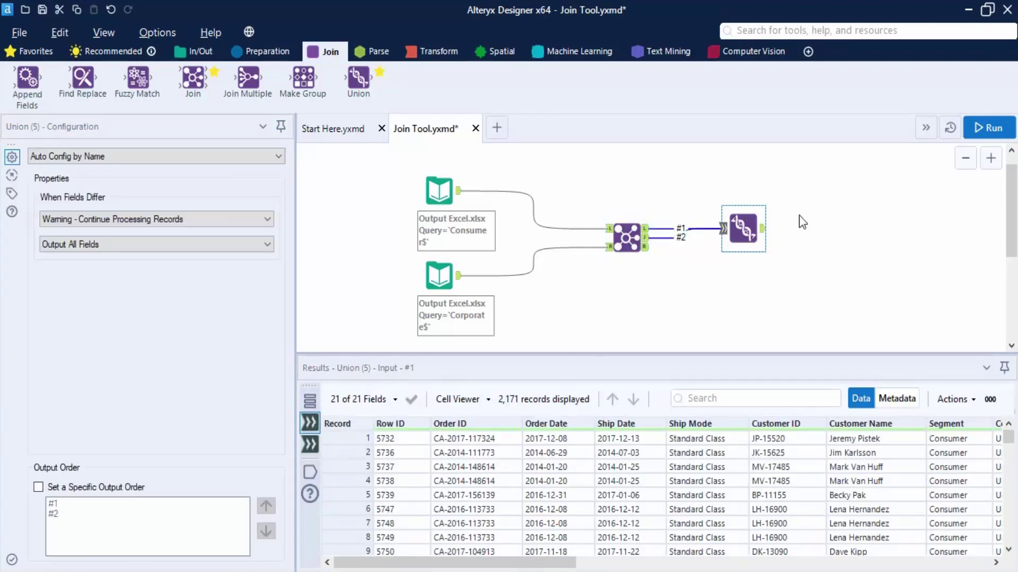
pyautogui.click(764, 228)
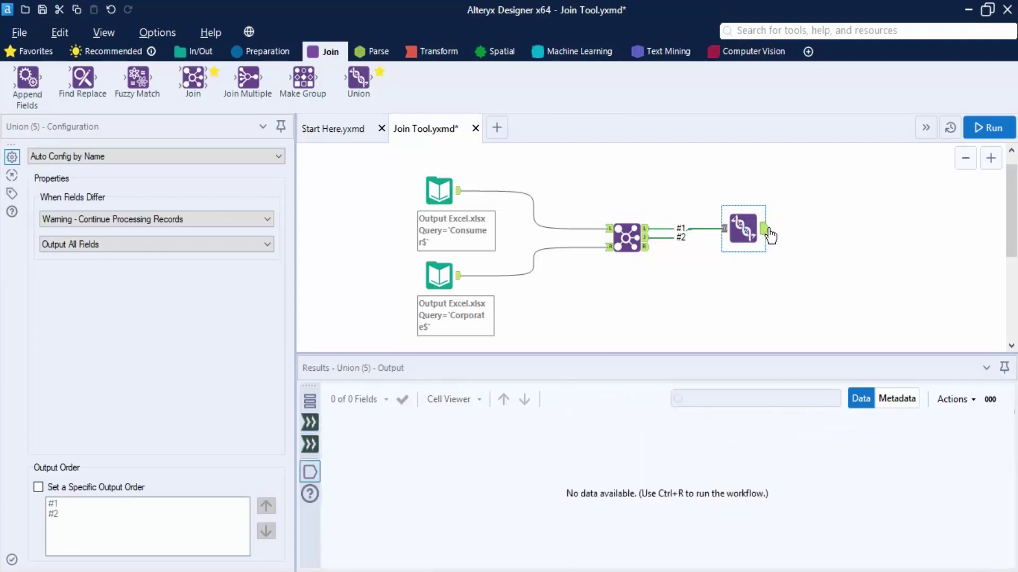
pyautogui.click(425, 569)
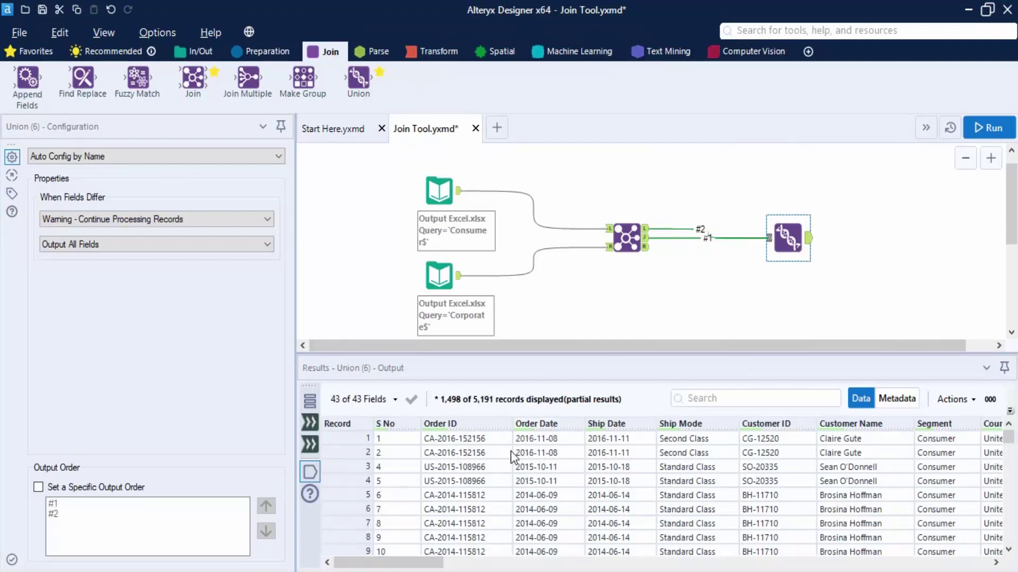
pyautogui.moveTo(484, 411)
# Move the Union tool up and add a second one below it, fed by the Join tool's joined and right outputs.
pyautogui.moveTo(790, 238); pyautogui.dragTo(790, 180)
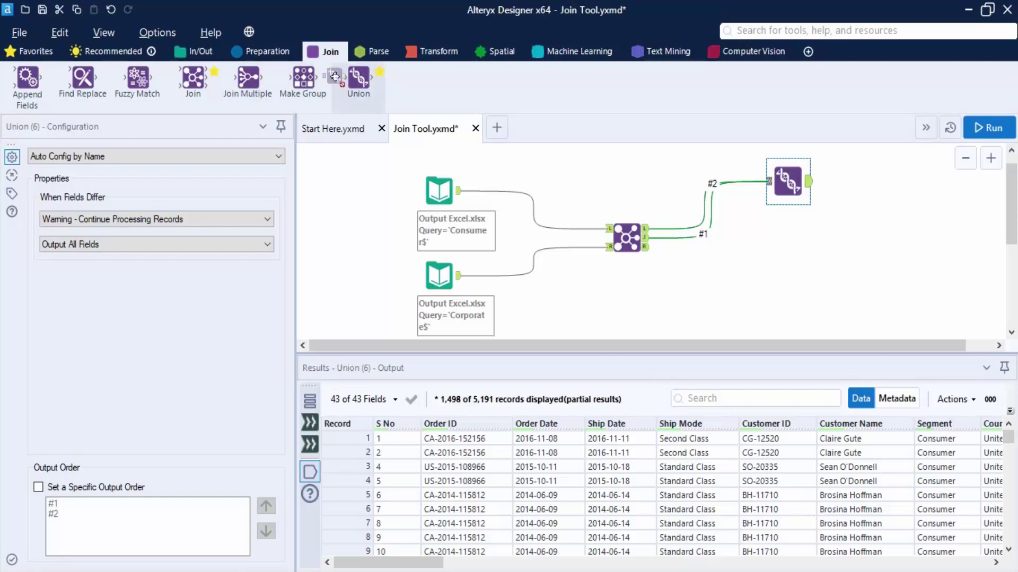
pyautogui.moveTo(359, 78); pyautogui.dragTo(798, 281)
pyautogui.moveTo(646, 237); pyautogui.dragTo(787, 287)
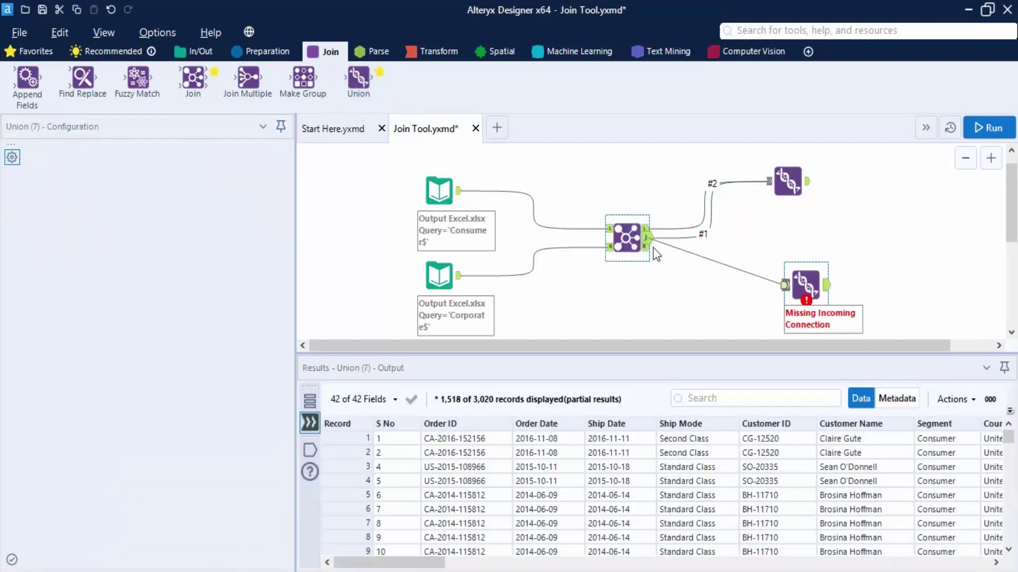
pyautogui.moveTo(648, 258); pyautogui.dragTo(785, 286)
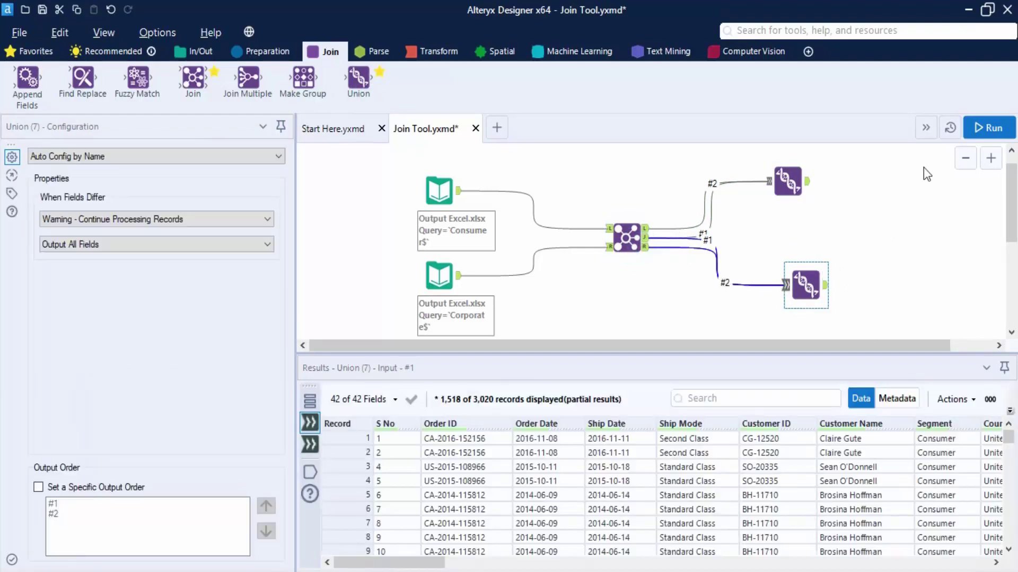
# Run the workflow and view the output records of the lower Union tool.
pyautogui.click(979, 130)
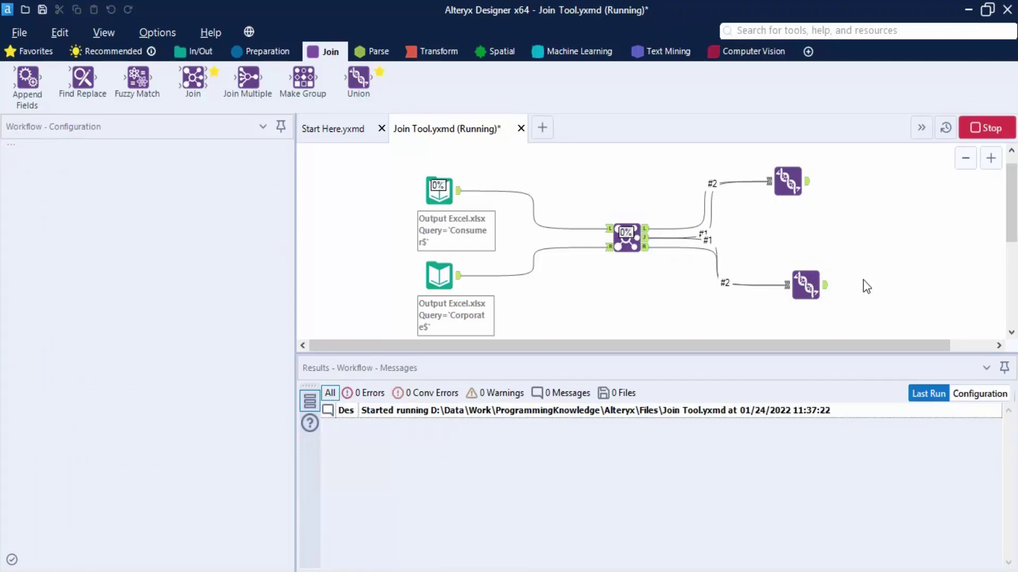
pyautogui.click(810, 284)
pyautogui.click(827, 287)
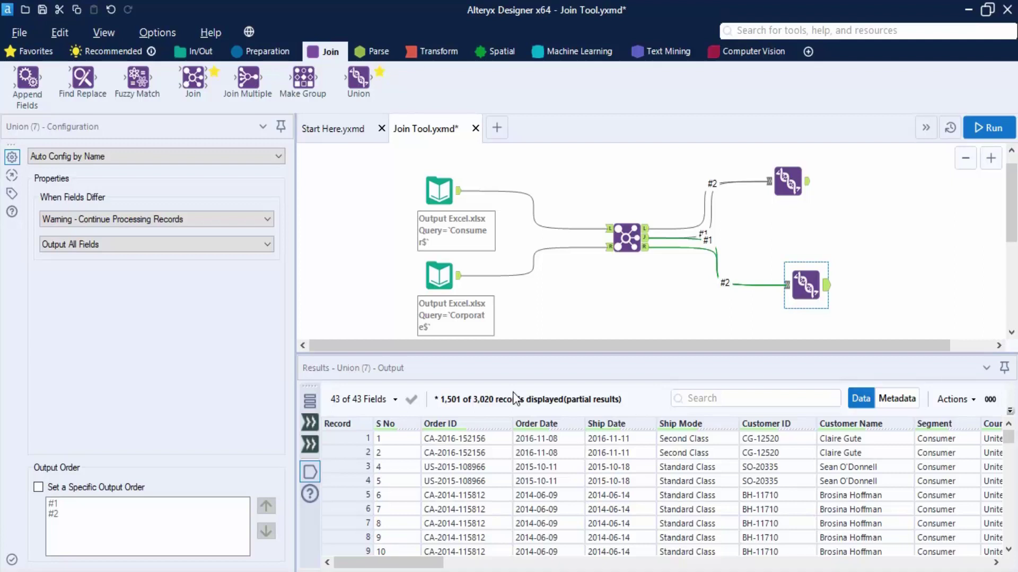
# Copy the two Input Data tools and the Join tool with their connections into a new workflow.
pyautogui.moveTo(391, 167); pyautogui.dragTo(692, 279)
pyautogui.scroll(5, 695, 287)
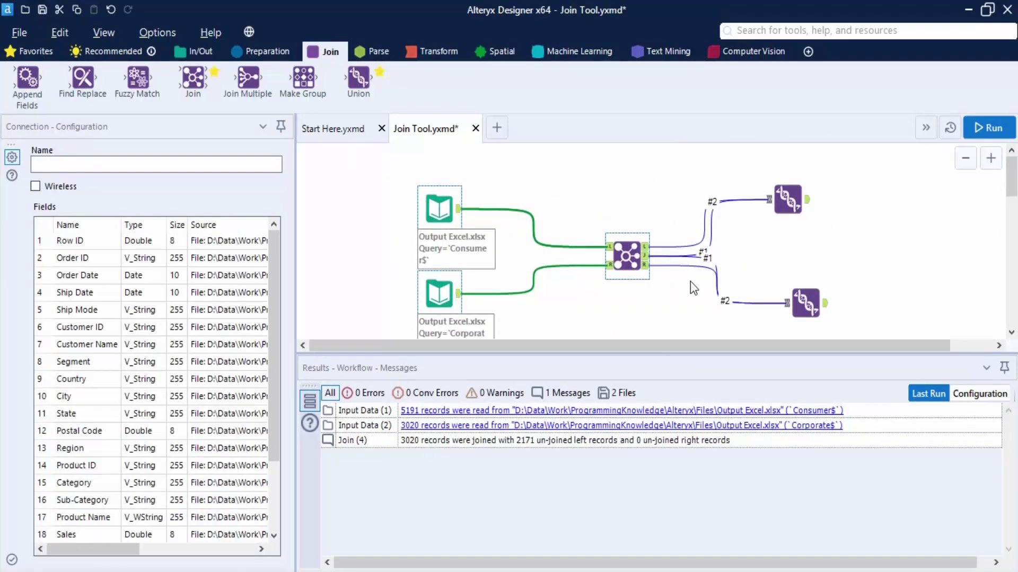
pyautogui.rightClick(628, 249)
pyautogui.click(677, 265)
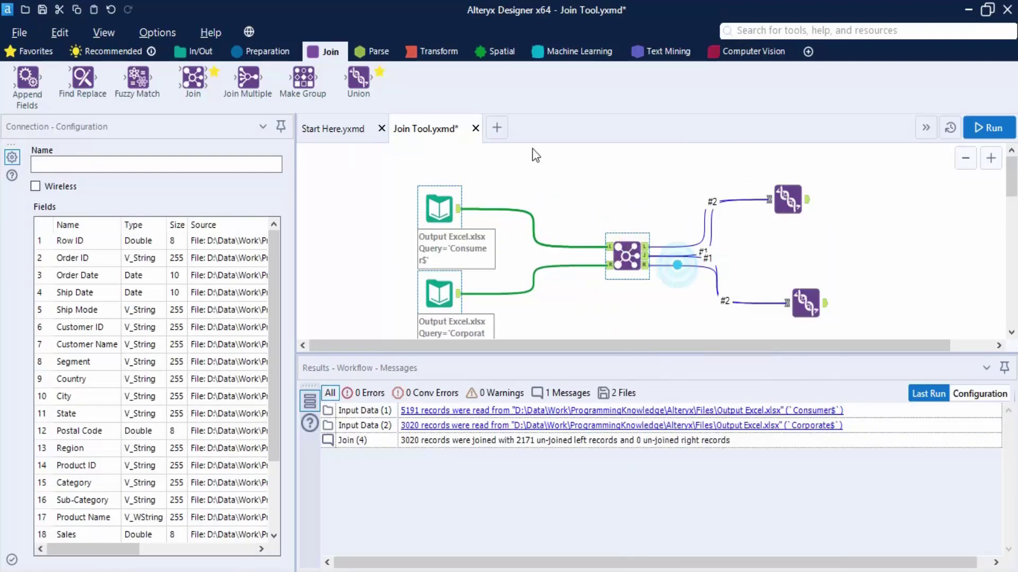
pyautogui.click(502, 130)
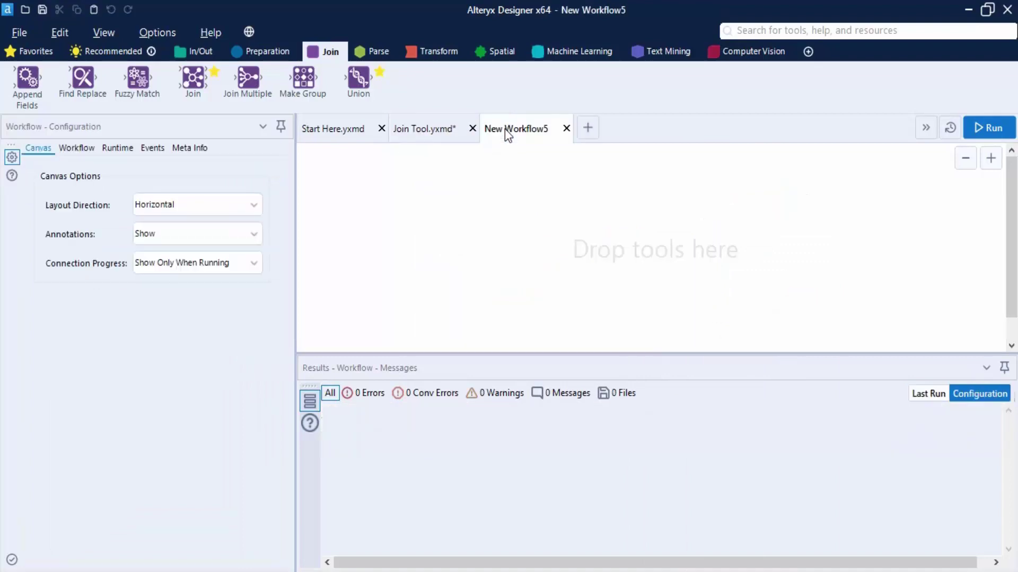
pyautogui.hotkey('ctrl', 'v')
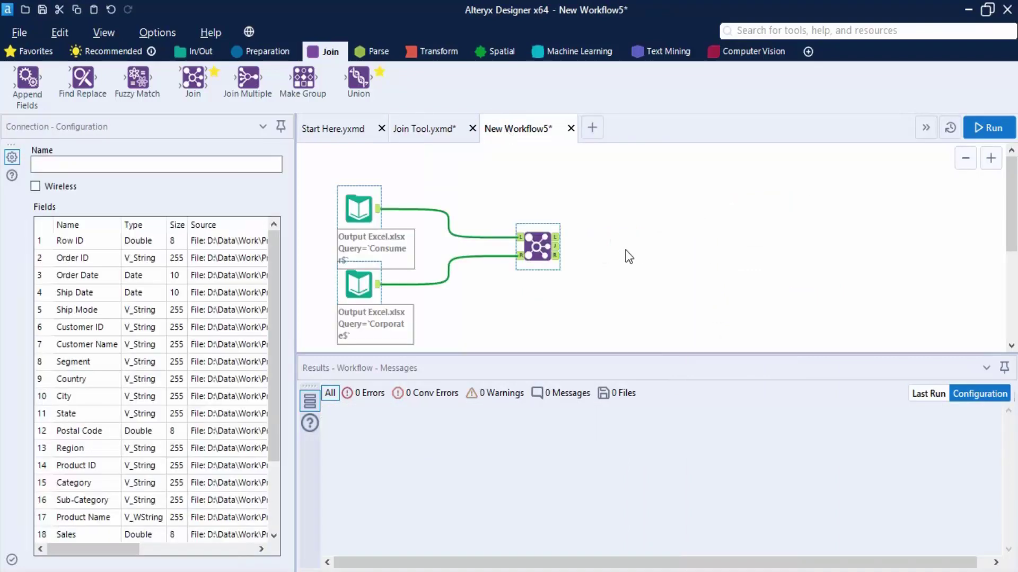
# Add a Union tool beside the copied Join tool and connect the joined, left and right outputs to it.
pyautogui.click(637, 195)
pyautogui.moveTo(359, 79); pyautogui.dragTo(706, 245)
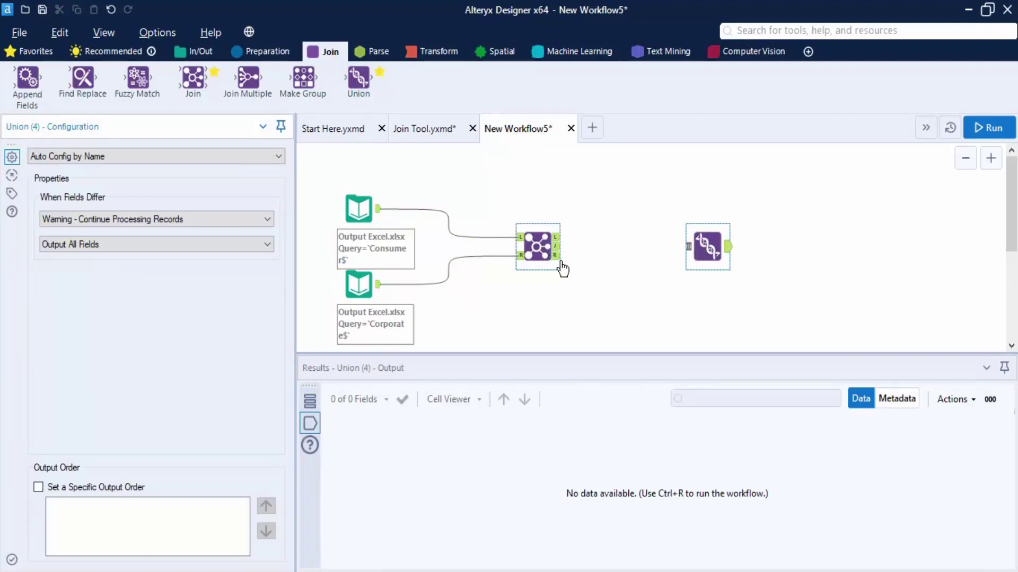
pyautogui.moveTo(557, 246); pyautogui.dragTo(687, 248)
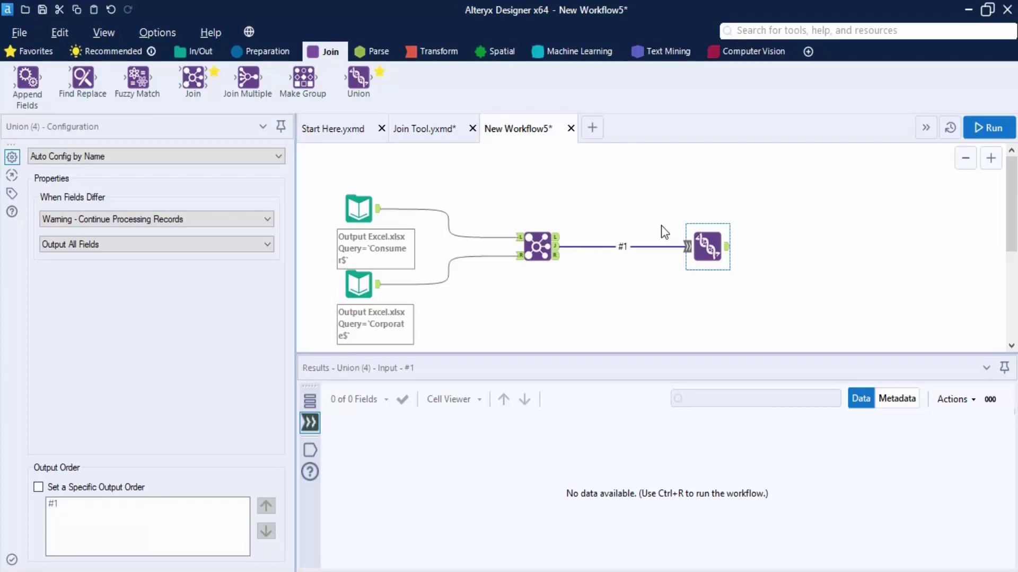
pyautogui.moveTo(557, 237); pyautogui.dragTo(686, 248)
pyautogui.moveTo(557, 257); pyautogui.dragTo(687, 247)
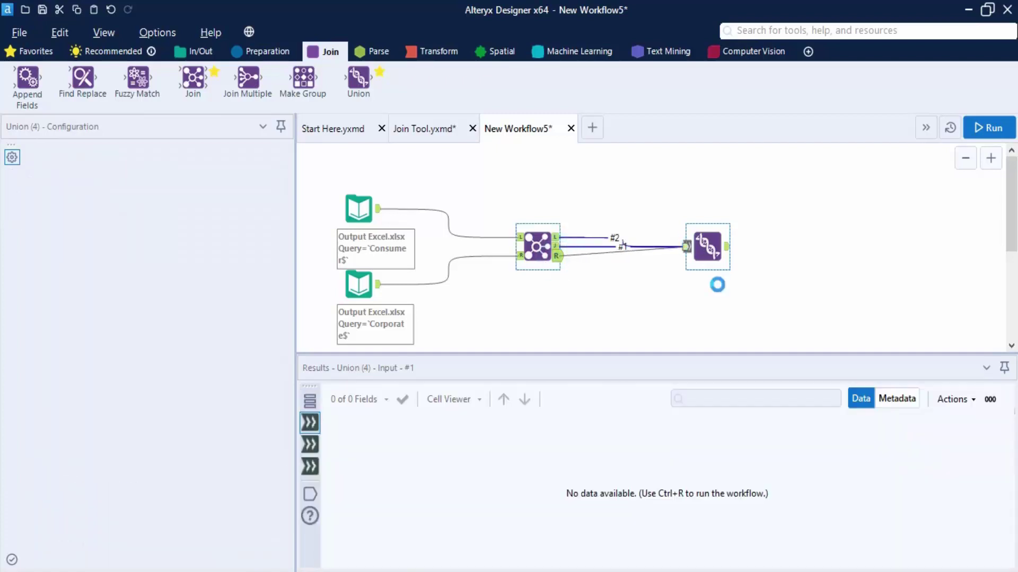
# Run the workflow and examine the records output by the three-input Union tool.
pyautogui.click(987, 127)
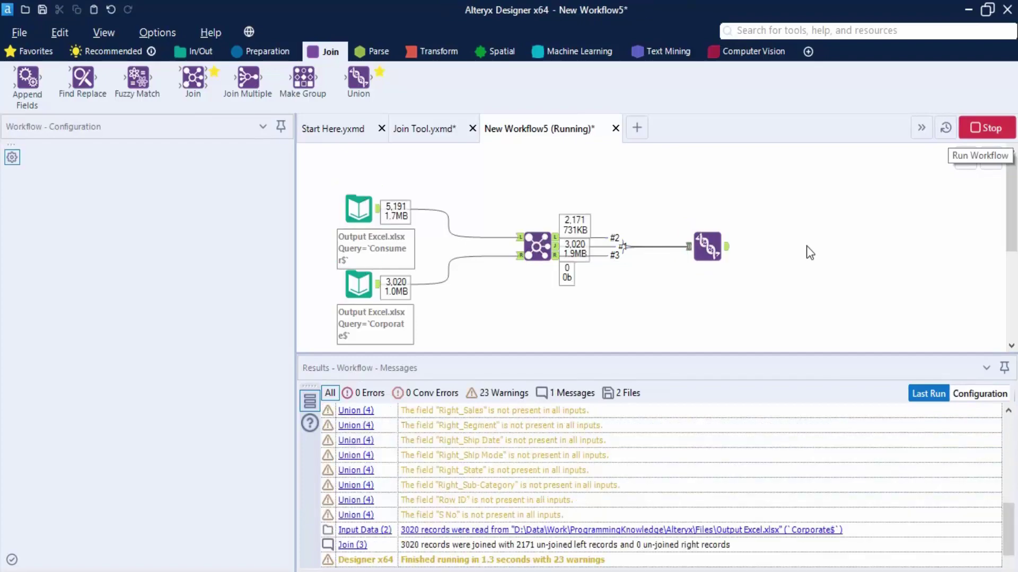
pyautogui.click(726, 245)
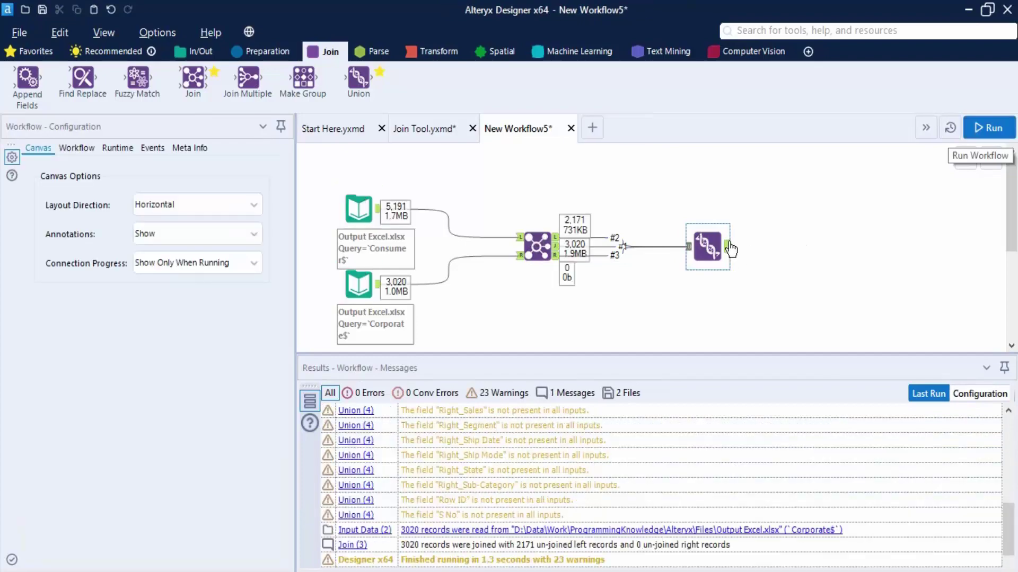
pyautogui.moveTo(466, 399)
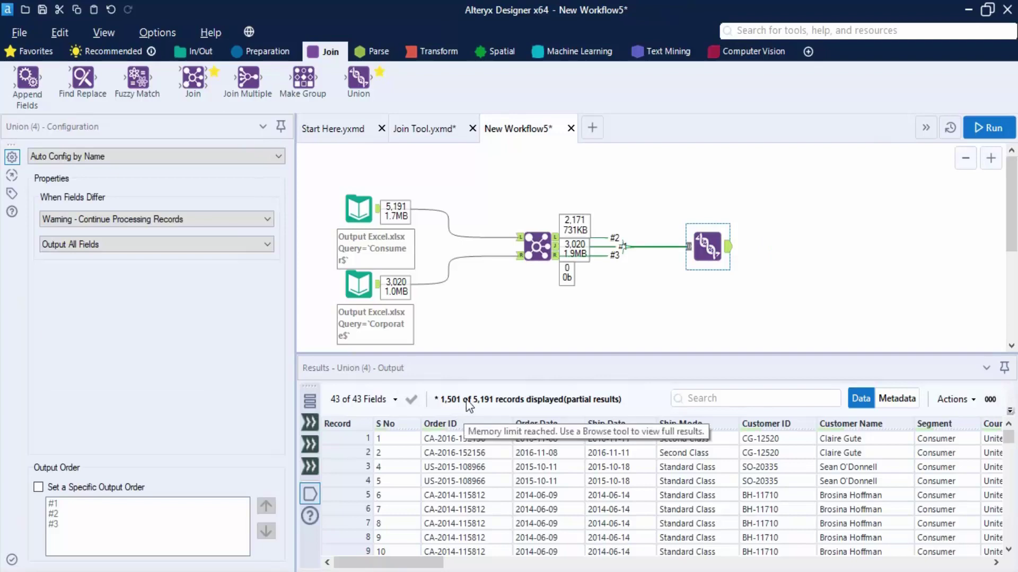
pyautogui.moveTo(388, 562); pyautogui.dragTo(424, 559)
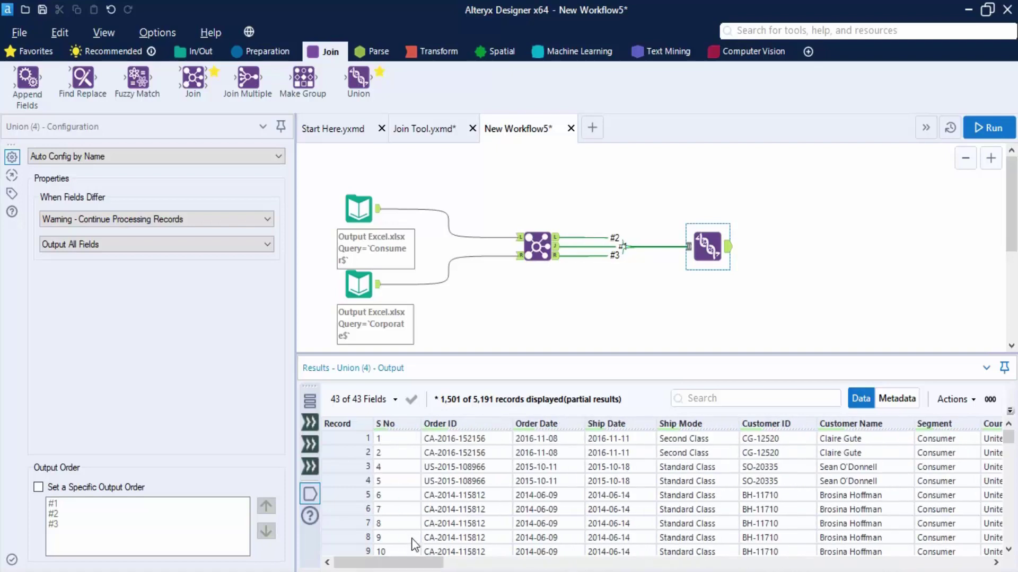
# Copy the Consumer and Corporate Input Data tools into another new workflow and place them near the canvas's left side.
pyautogui.click(592, 129)
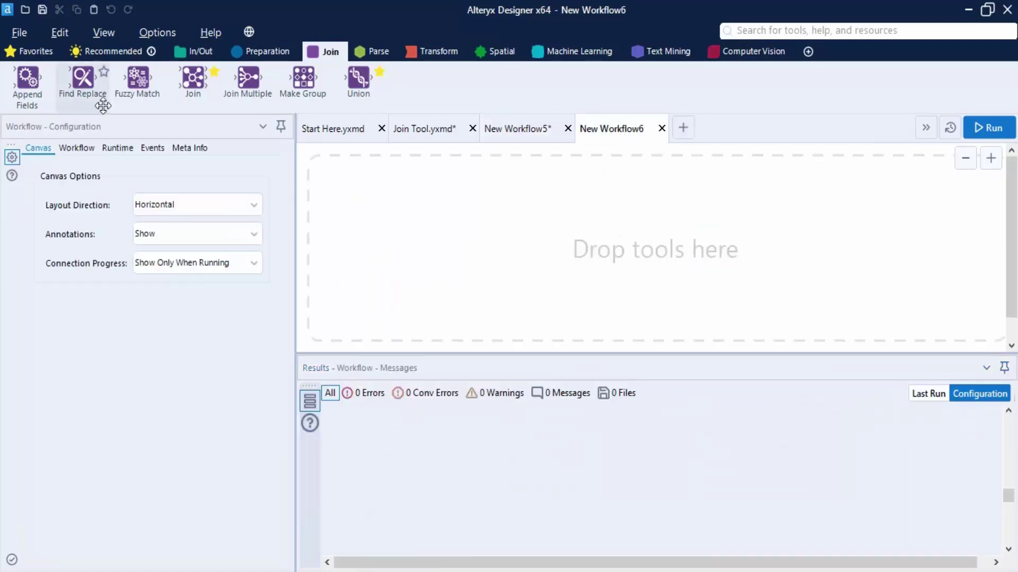
pyautogui.click(510, 129)
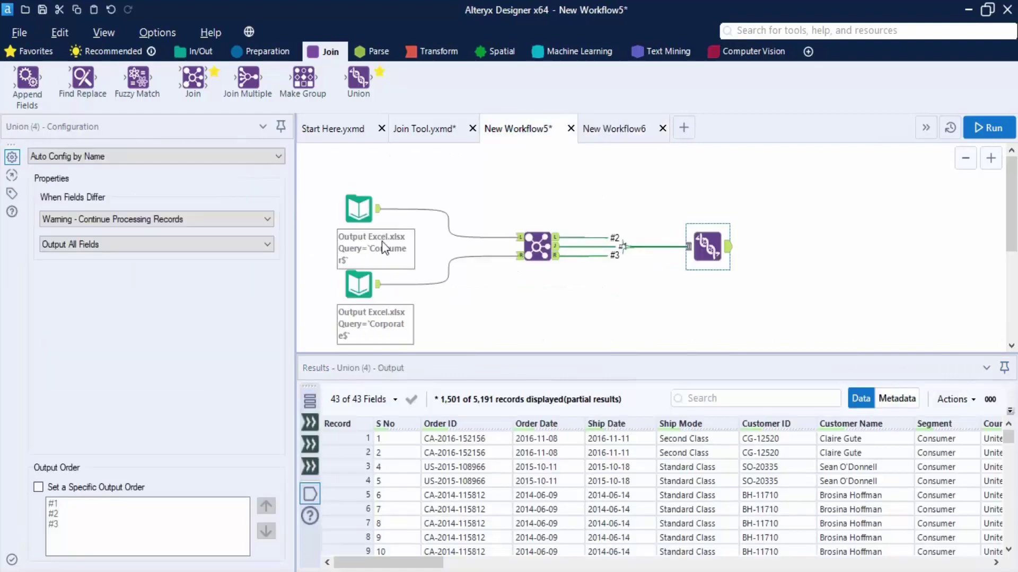
pyautogui.click(364, 214)
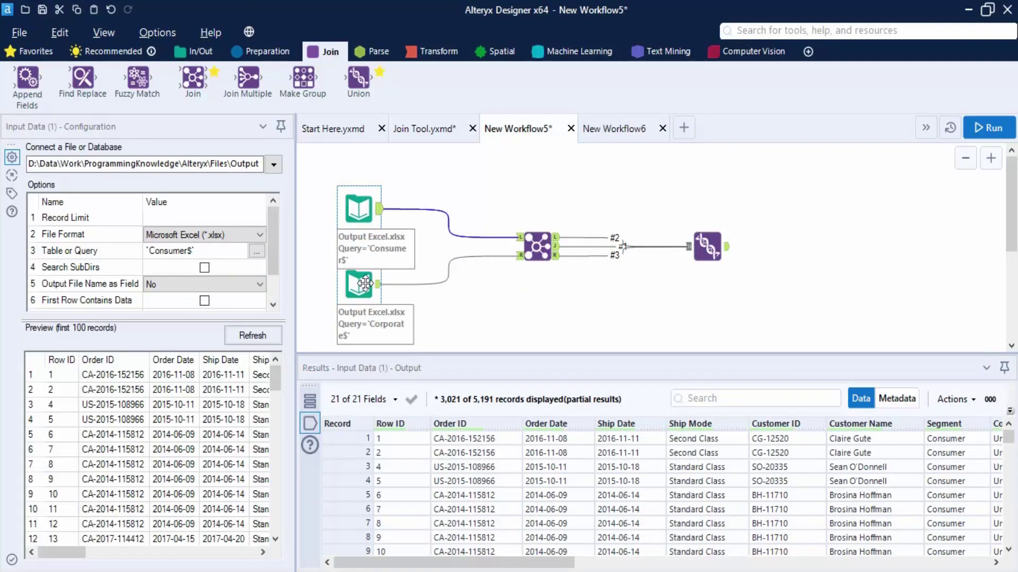
pyautogui.click(368, 285)
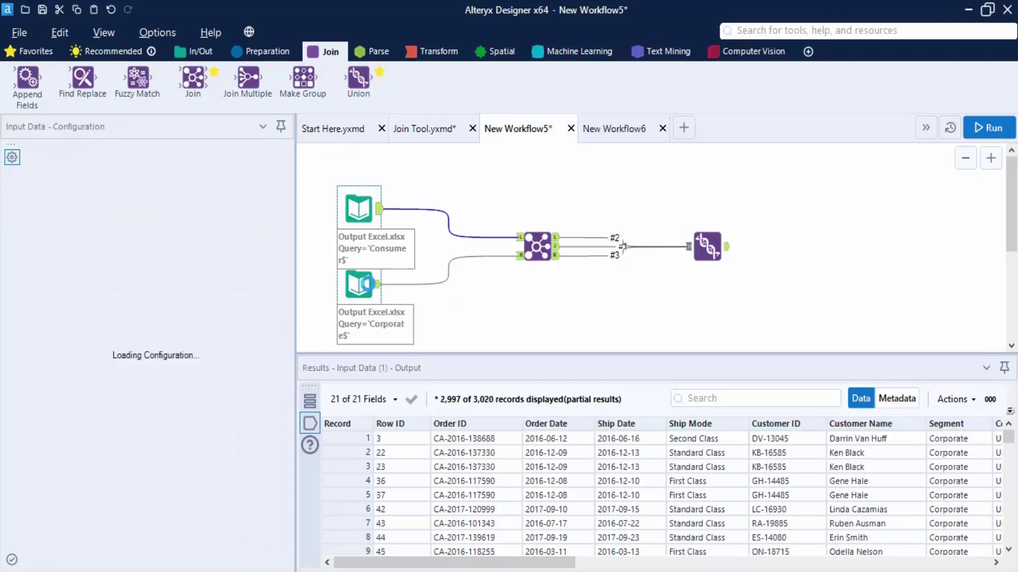
pyautogui.rightClick(369, 284)
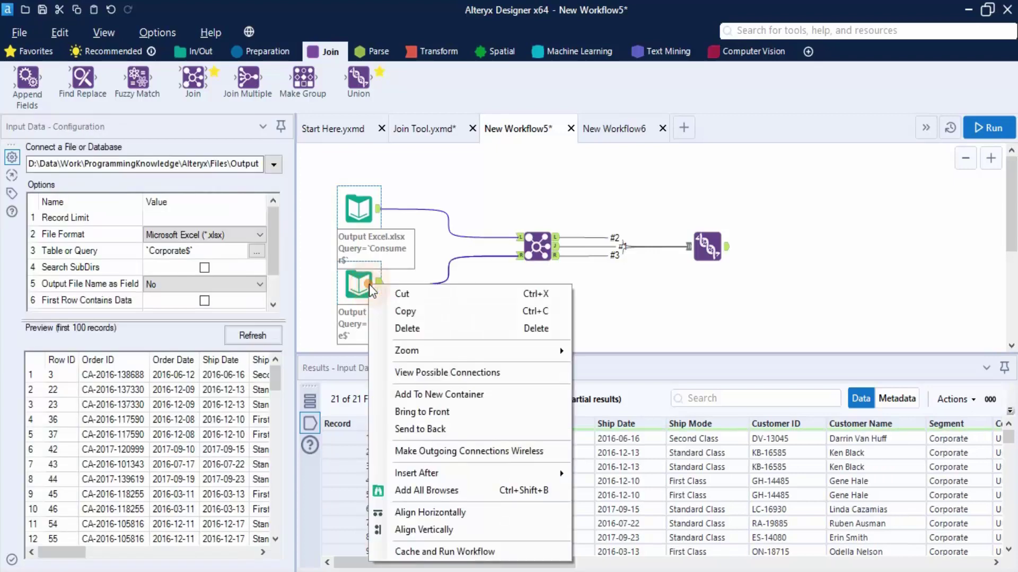
pyautogui.click(386, 312)
pyautogui.click(615, 128)
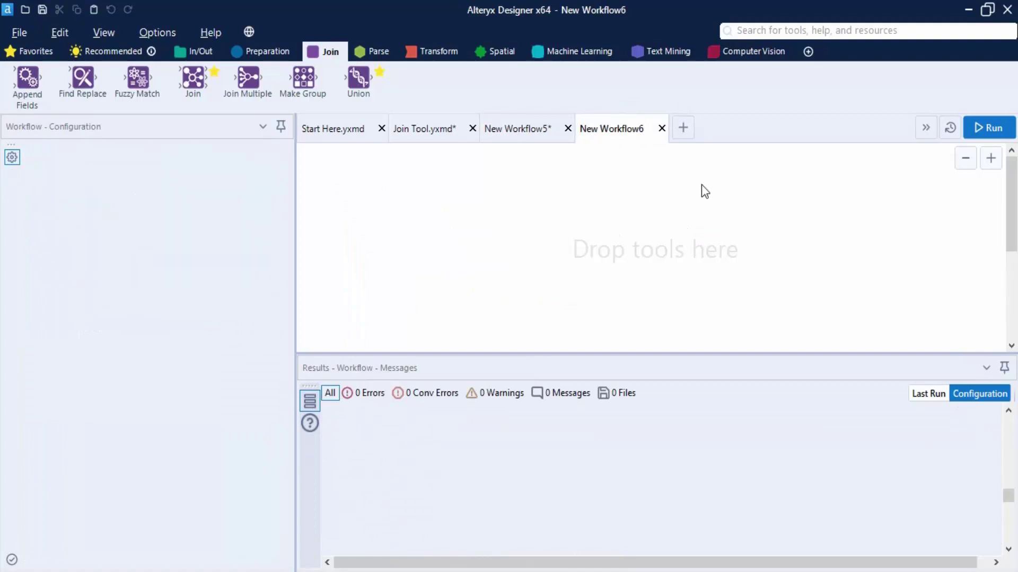
pyautogui.hotkey('ctrl', 'v')
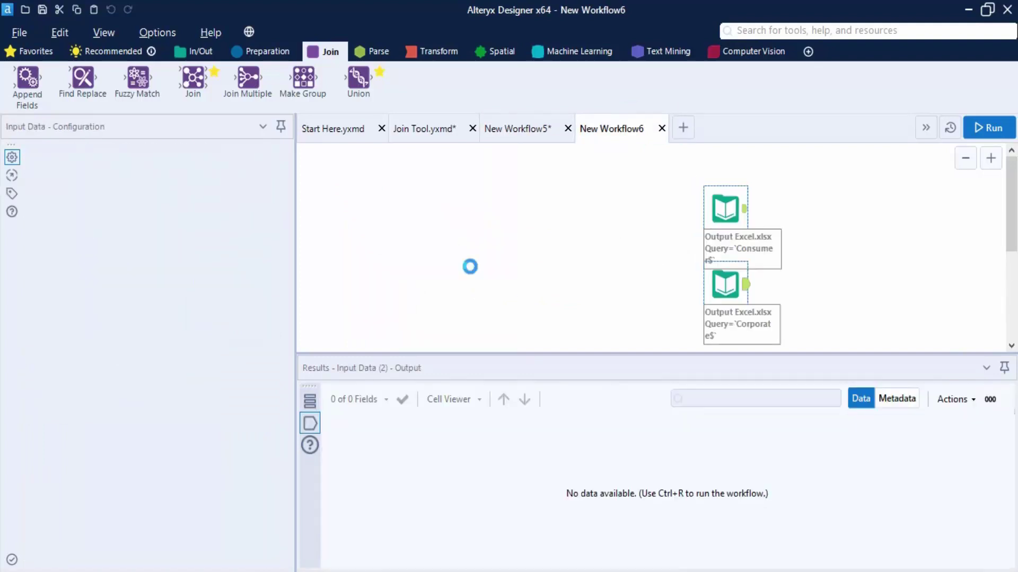
pyautogui.moveTo(732, 212); pyautogui.dragTo(446, 211)
pyautogui.click(649, 286)
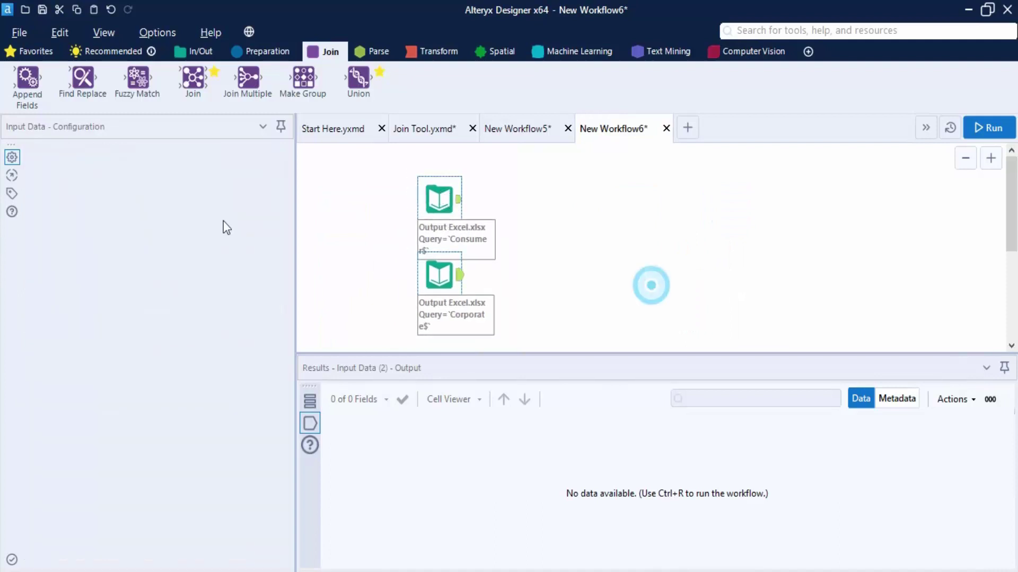
# Add an Append Fields tool with Consumer as the target and Corporate as the source, and run the workflow.
pyautogui.moveTo(27, 79); pyautogui.dragTo(586, 229)
pyautogui.moveTo(460, 202); pyautogui.dragTo(582, 228)
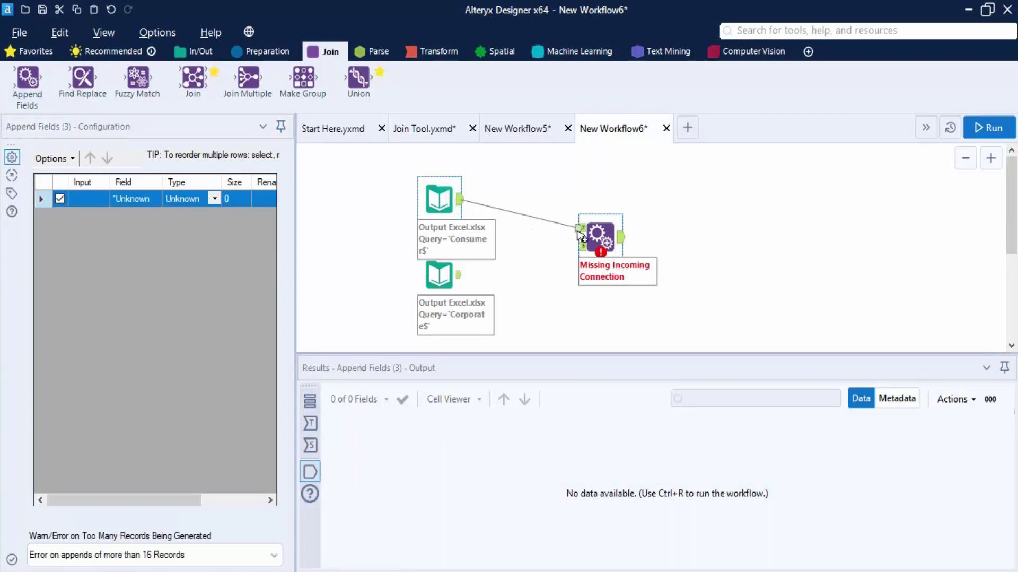
pyautogui.moveTo(459, 277); pyautogui.dragTo(579, 246)
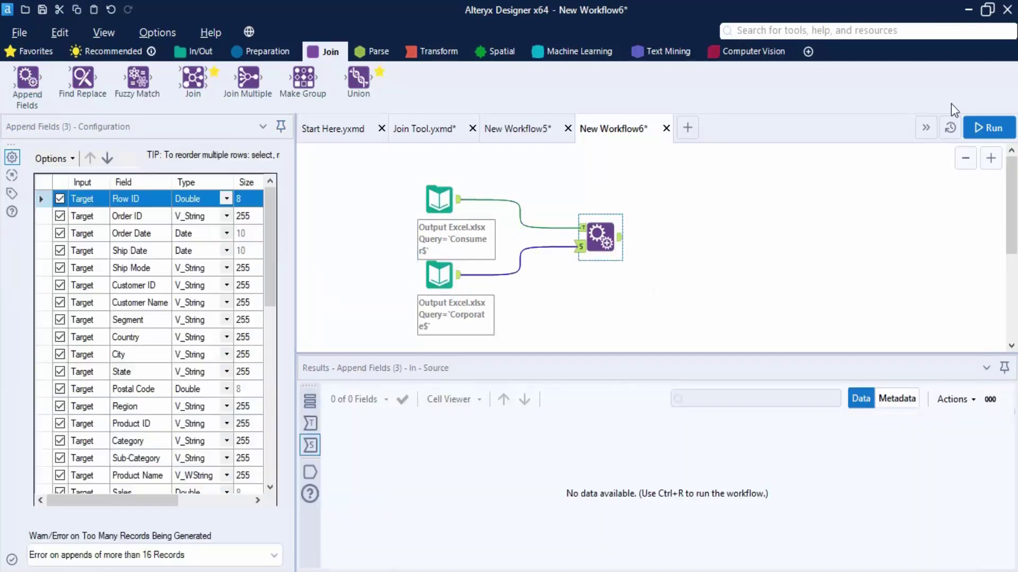
pyautogui.click(987, 130)
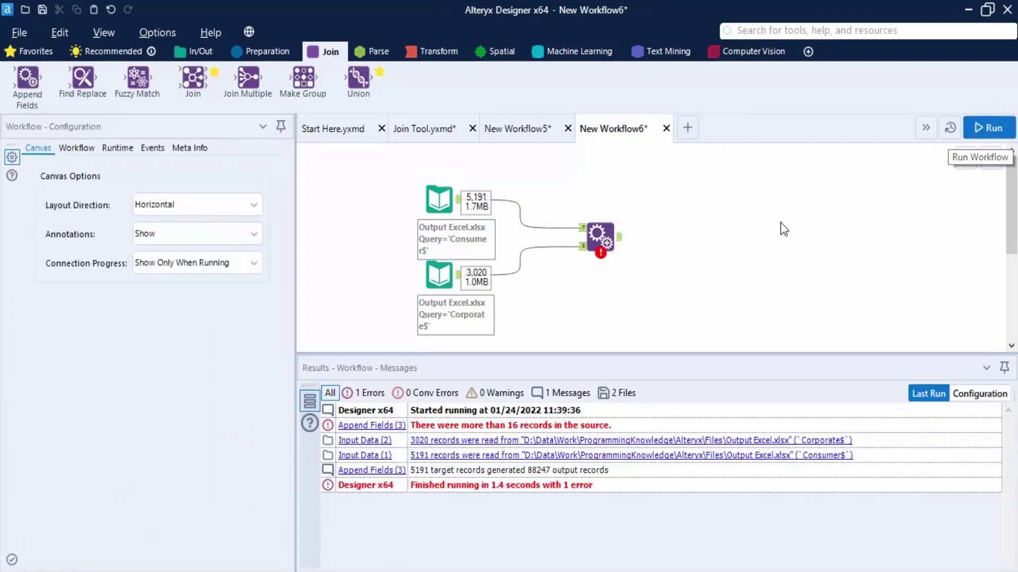
# Set the Append Fields tool's too-many-records handling to Allow All Appends and rerun the workflow.
pyautogui.click(604, 228)
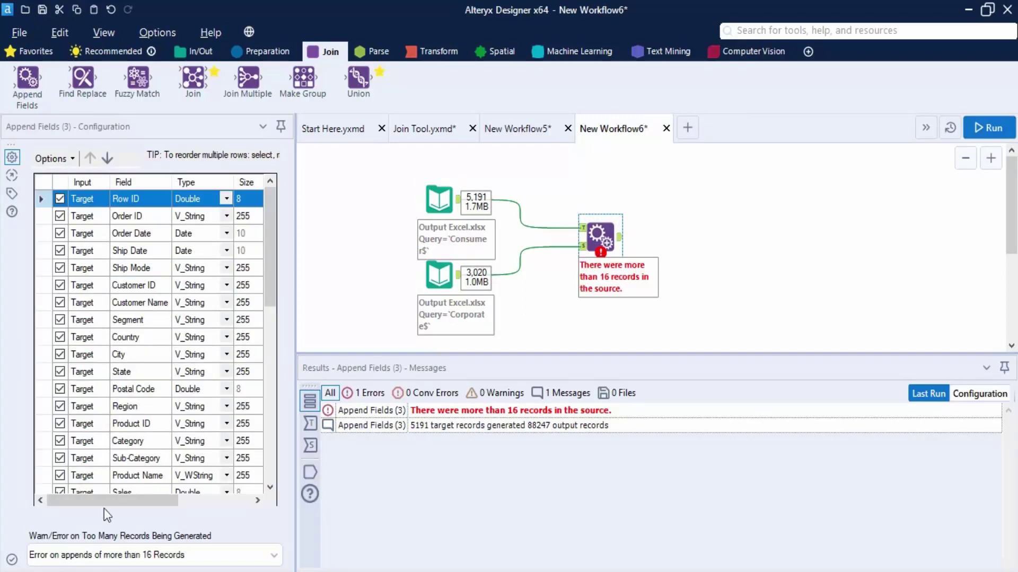
pyautogui.click(116, 556)
pyautogui.click(80, 508)
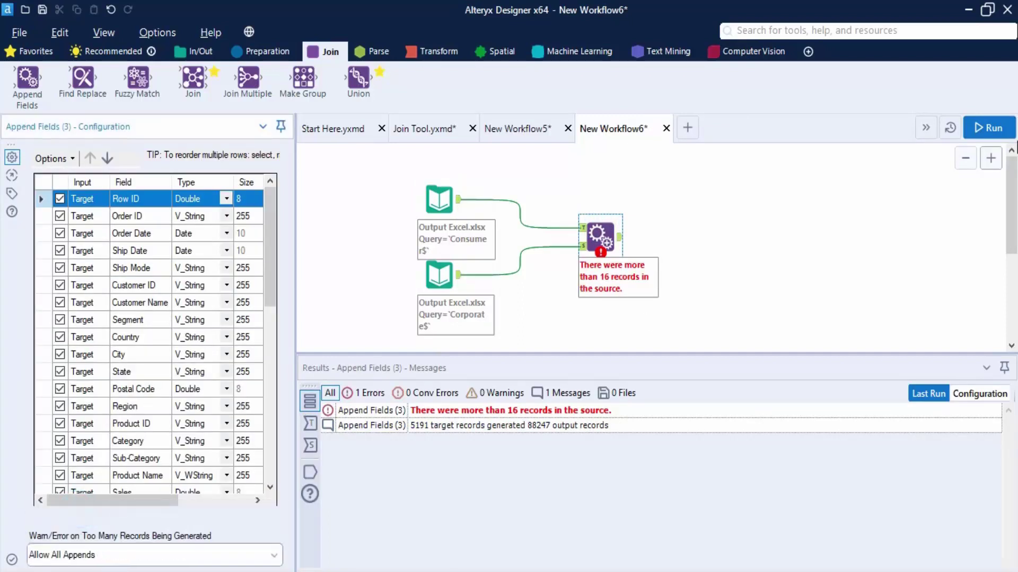
pyautogui.click(988, 127)
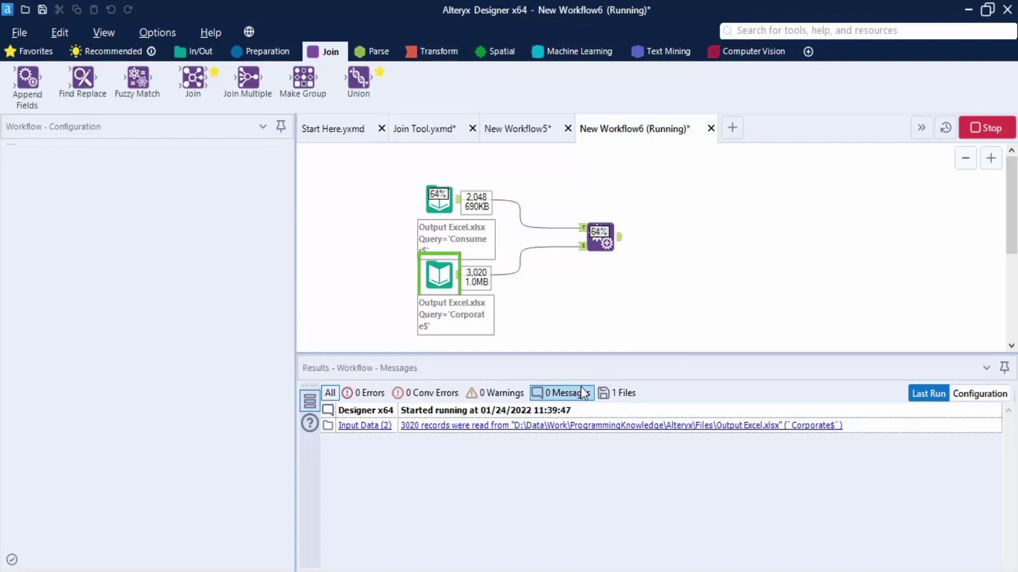
# Examine the Append Fields tool's output records and their columns.
pyautogui.click(603, 238)
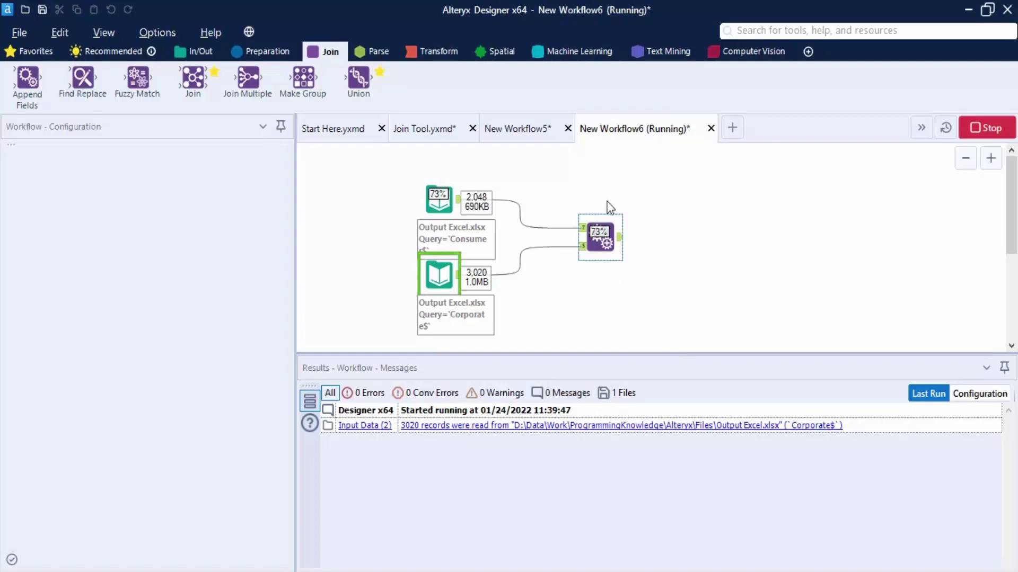
pyautogui.click(574, 343)
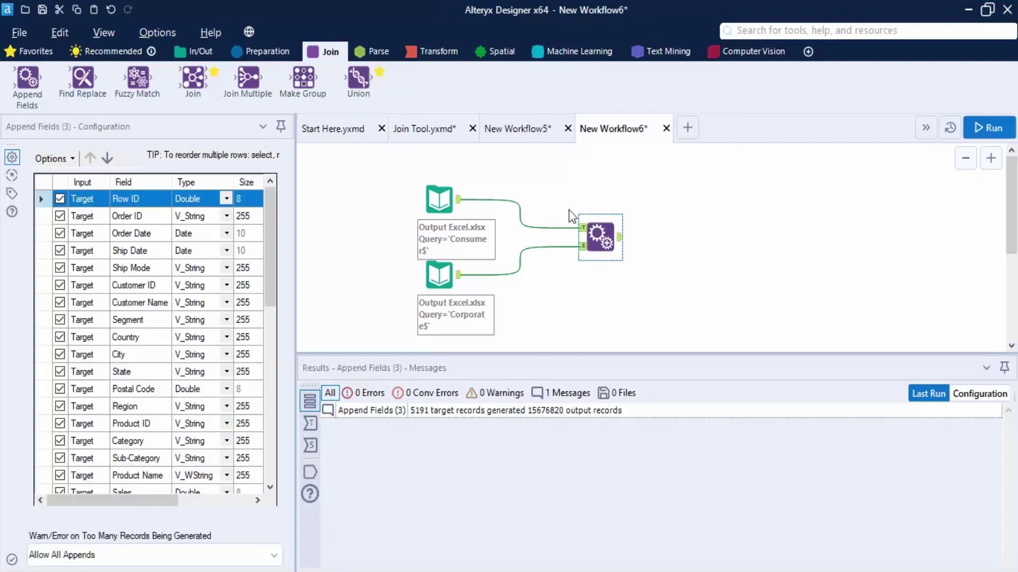
pyautogui.click(626, 241)
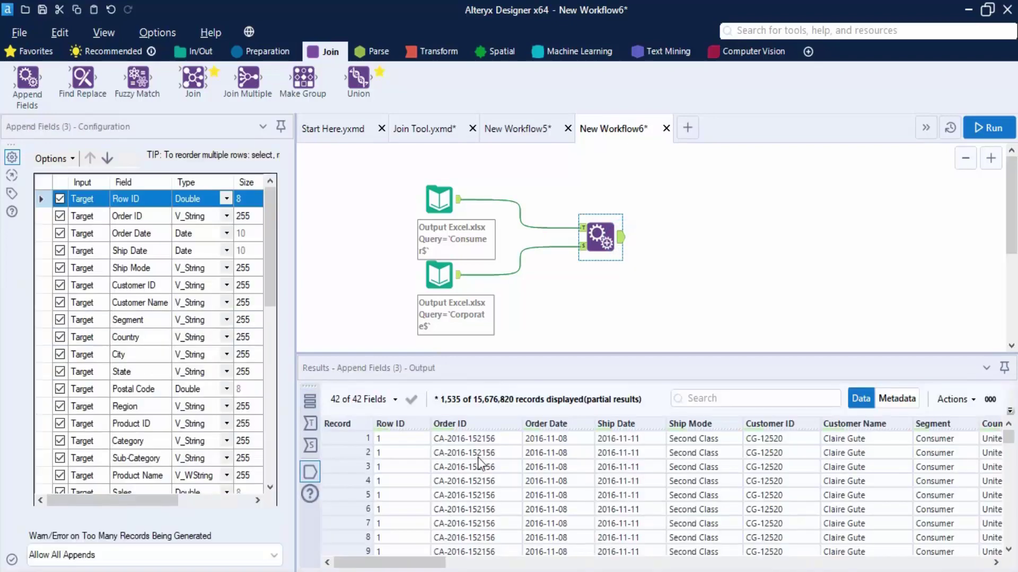
pyautogui.moveTo(445, 562); pyautogui.dragTo(392, 563)
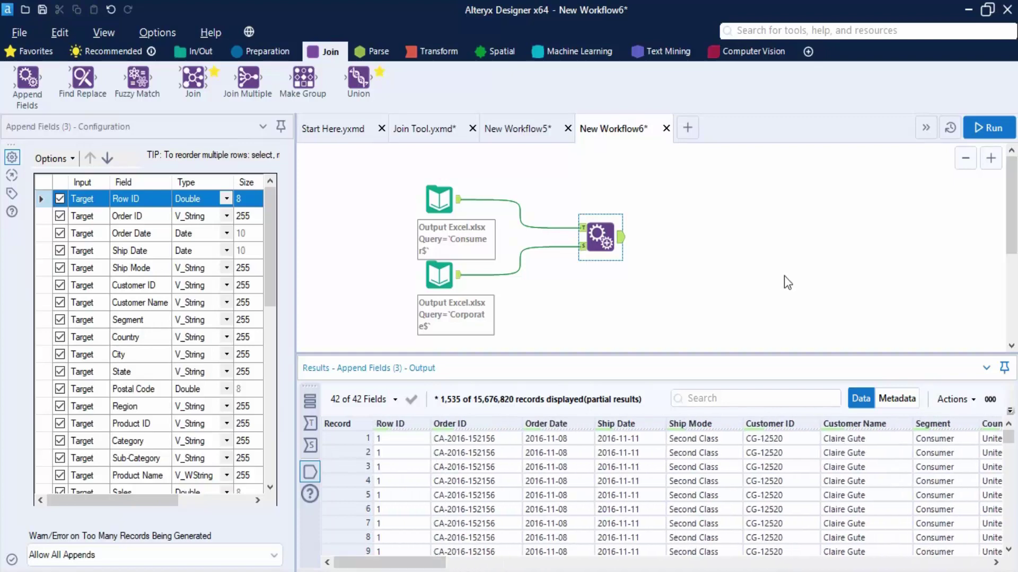